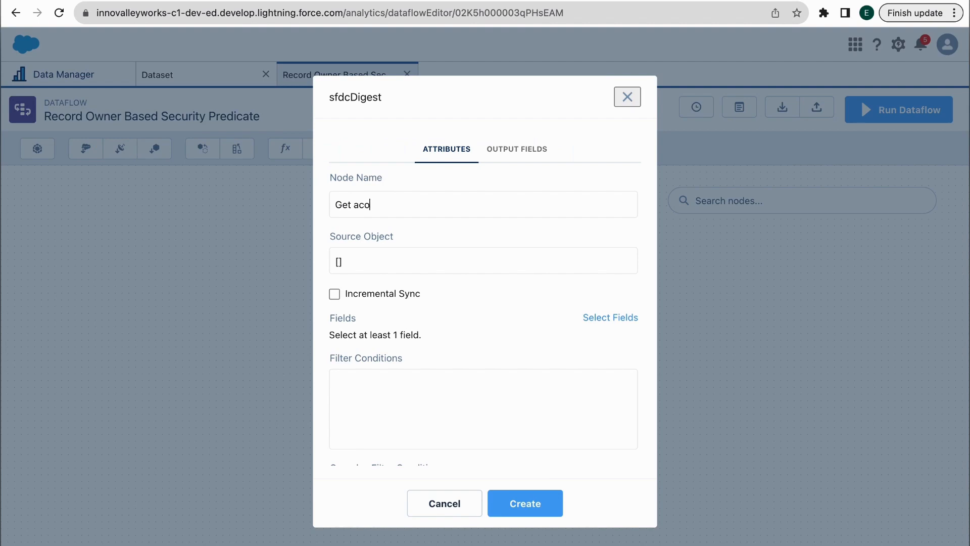
Name the digest node Get Accounts and set its source object to Account
text(ccounts)
click(387, 273)
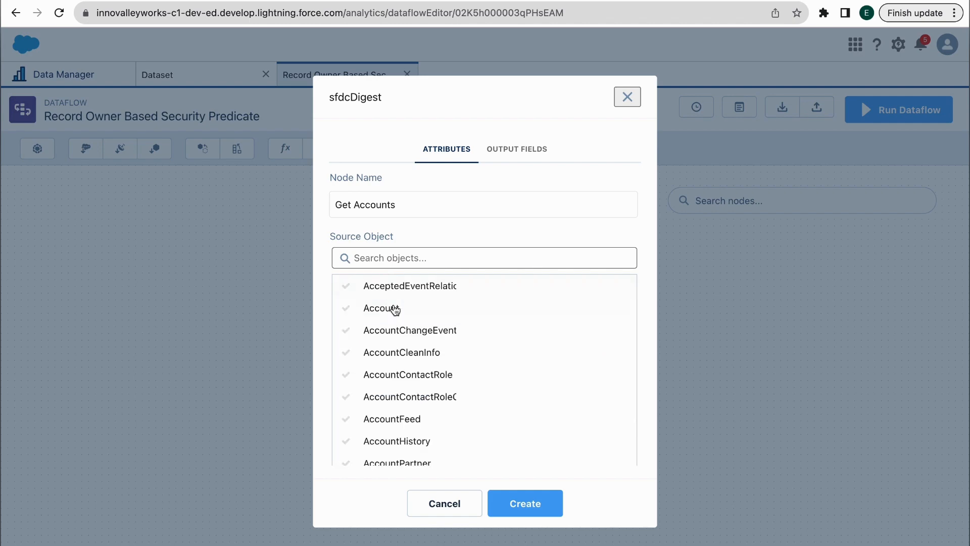
click(394, 310)
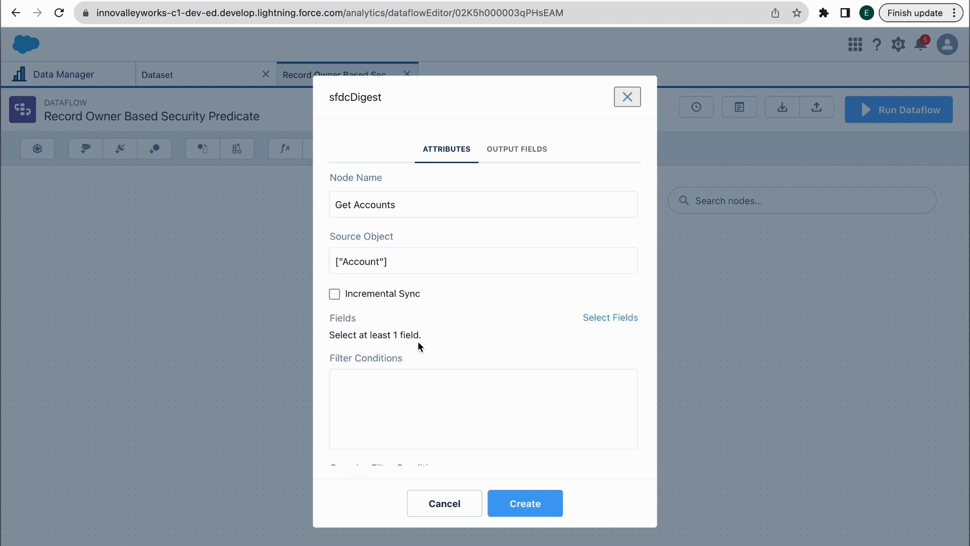
Select the Id, Name and OwnerId fields and create the Get Accounts node
click(594, 321)
text(id)
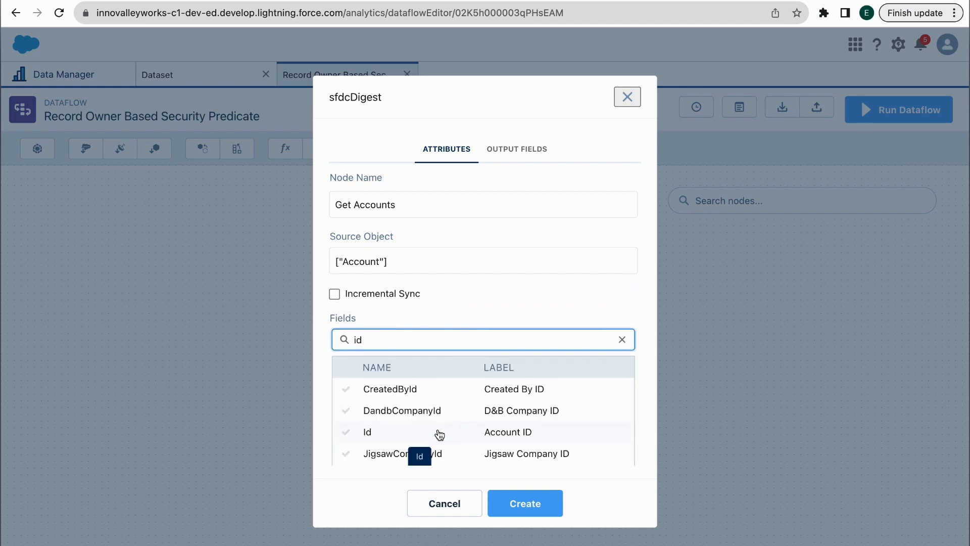
click(437, 432)
double_click(416, 343)
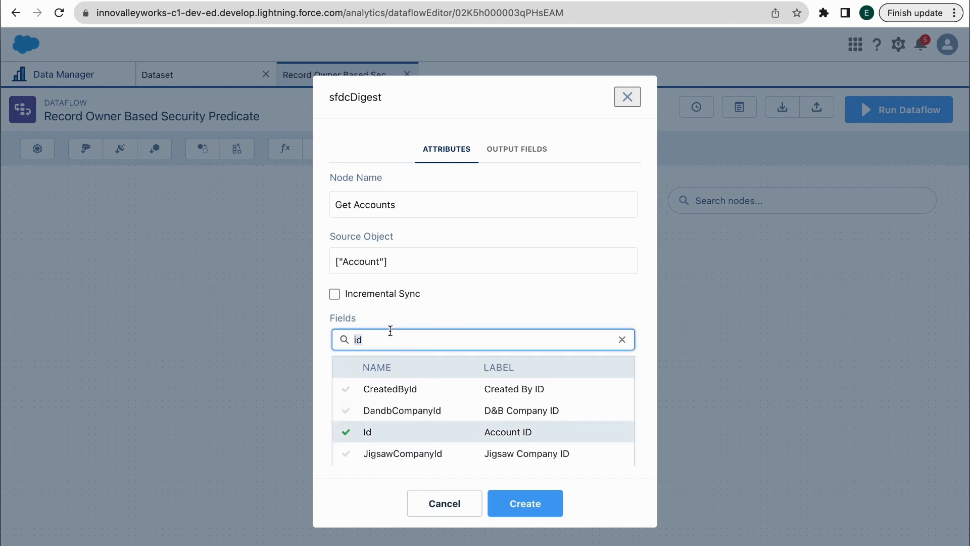
text(name)
click(372, 402)
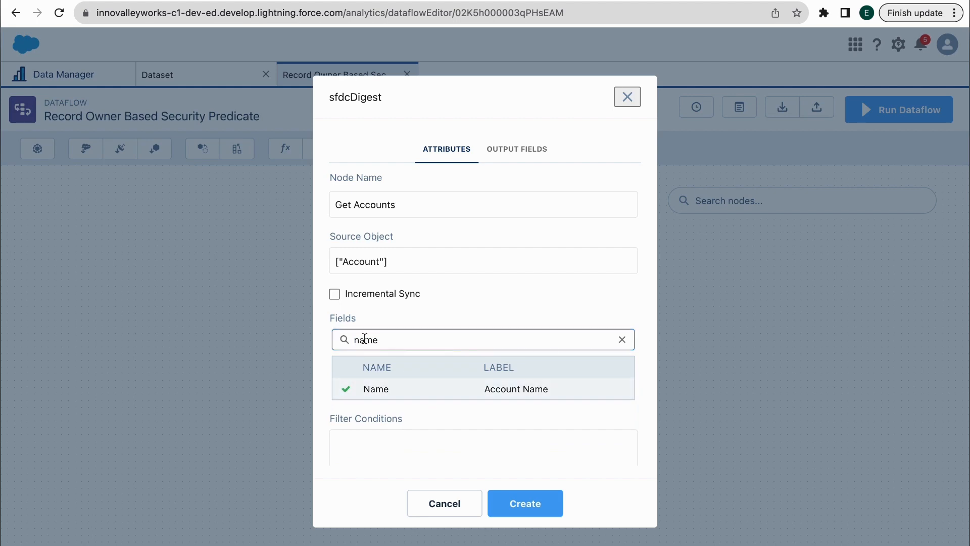
double_click(362, 339)
text(owne)
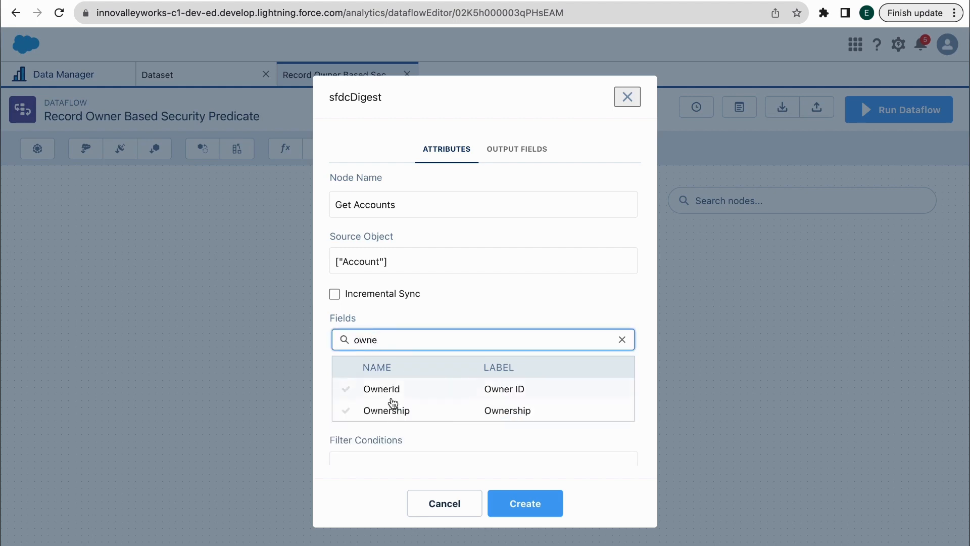
click(392, 397)
click(459, 323)
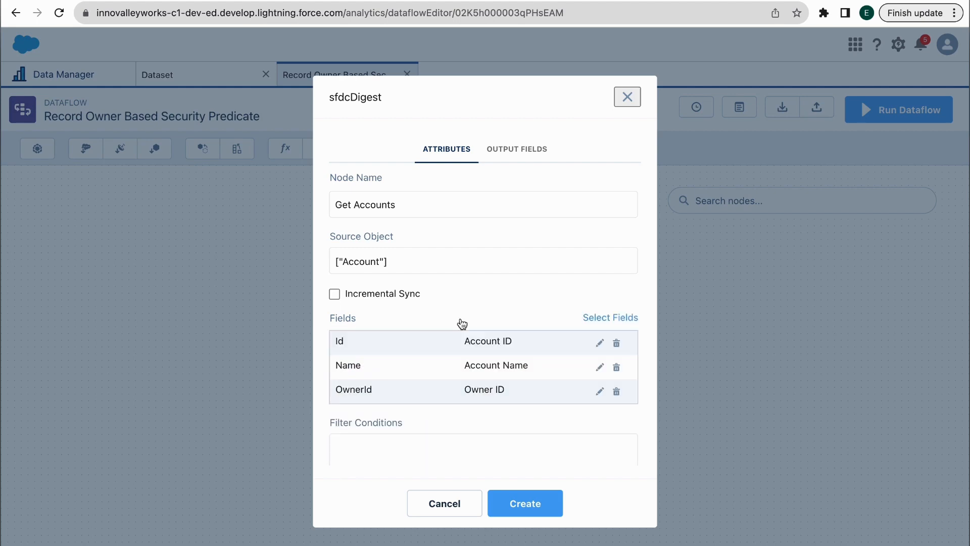
click(535, 513)
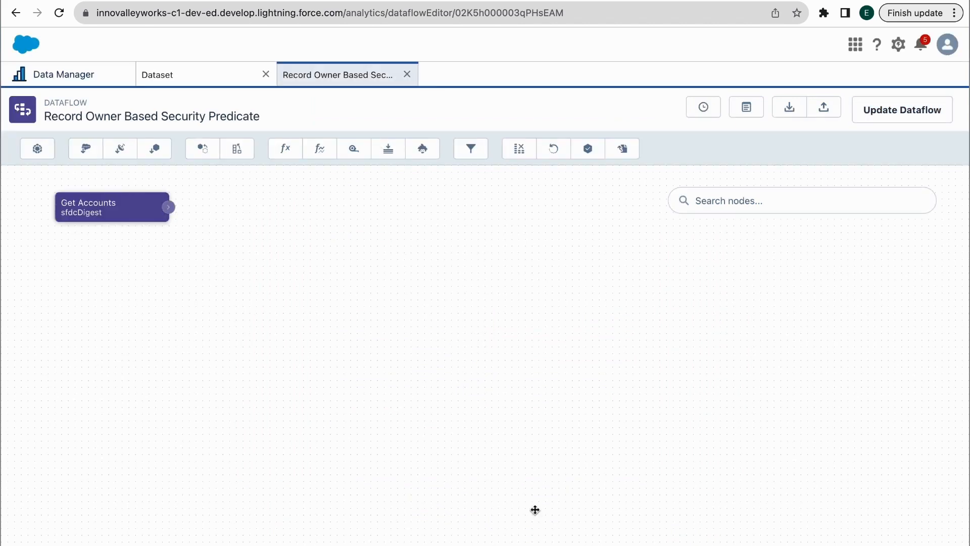
Add an sfdcDigest node named Get User with User as its source object
click(82, 149)
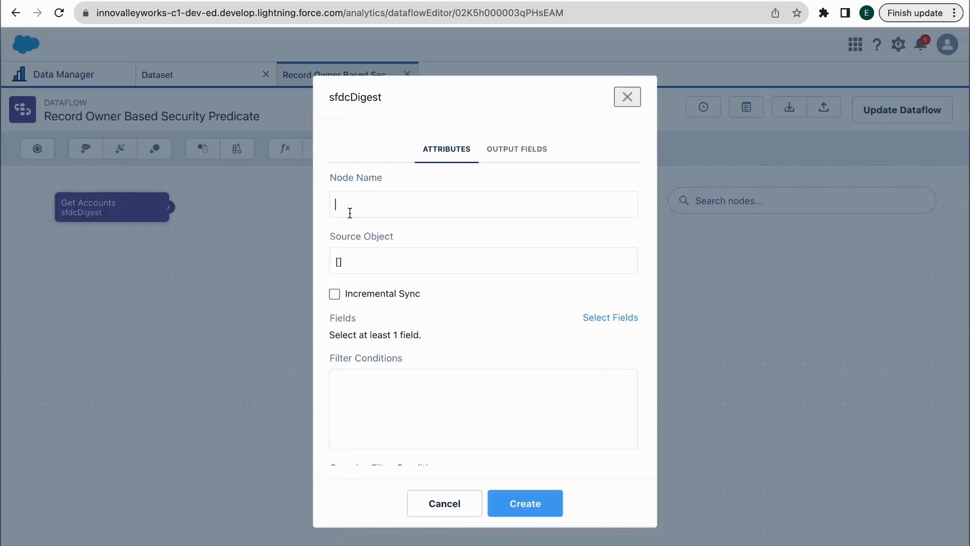
text(Get User)
click(356, 261)
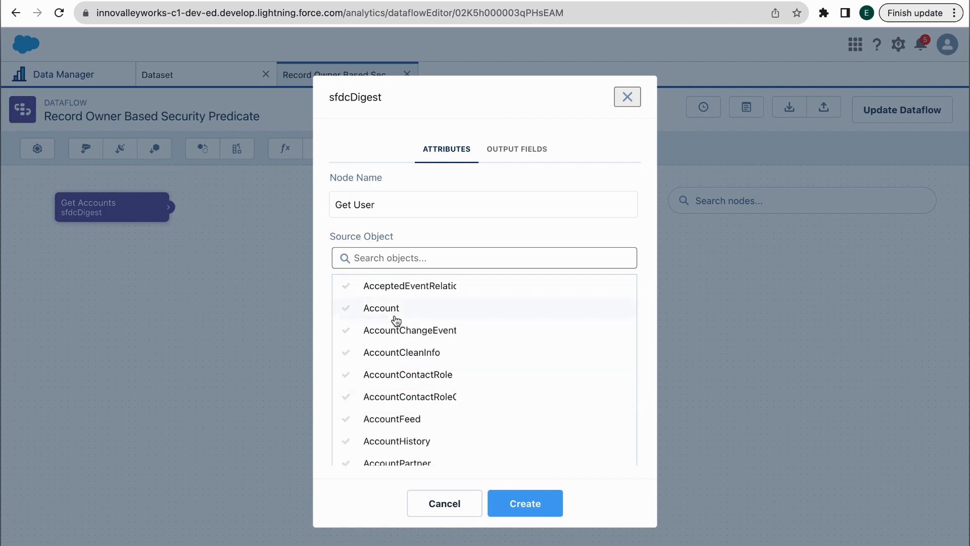
click(379, 255)
text(user)
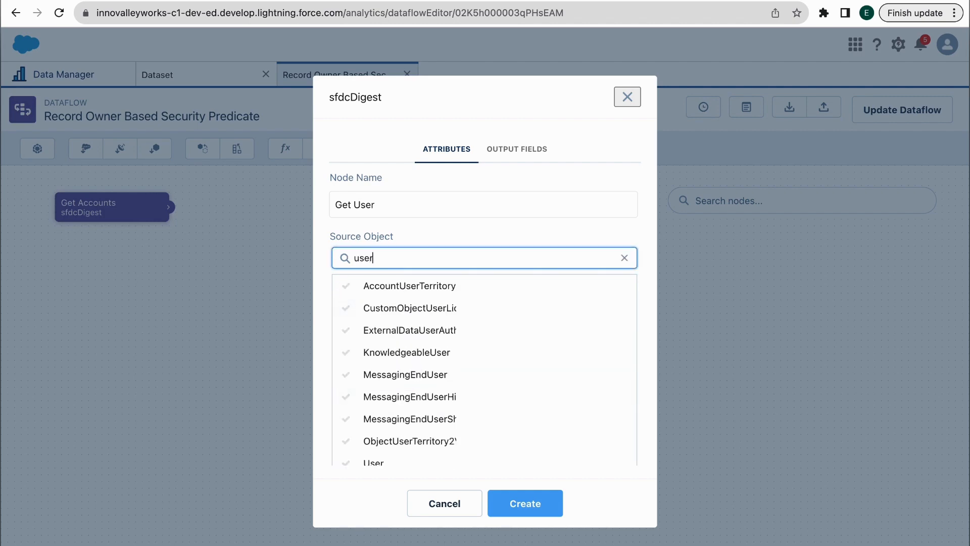
scroll(396, 446, down, 1)
click(393, 439)
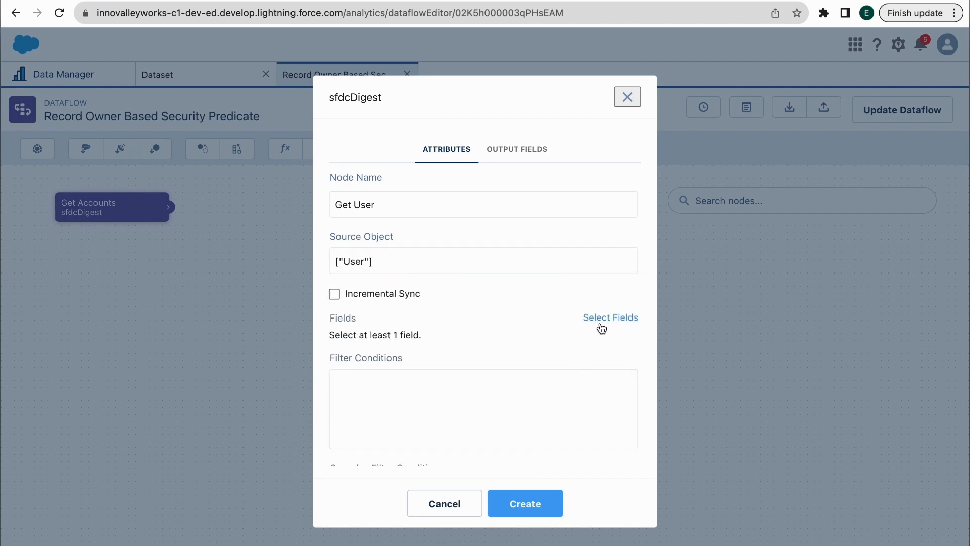
Select the Id and Name User fields and create the Get User node
click(600, 323)
click(554, 343)
text(id)
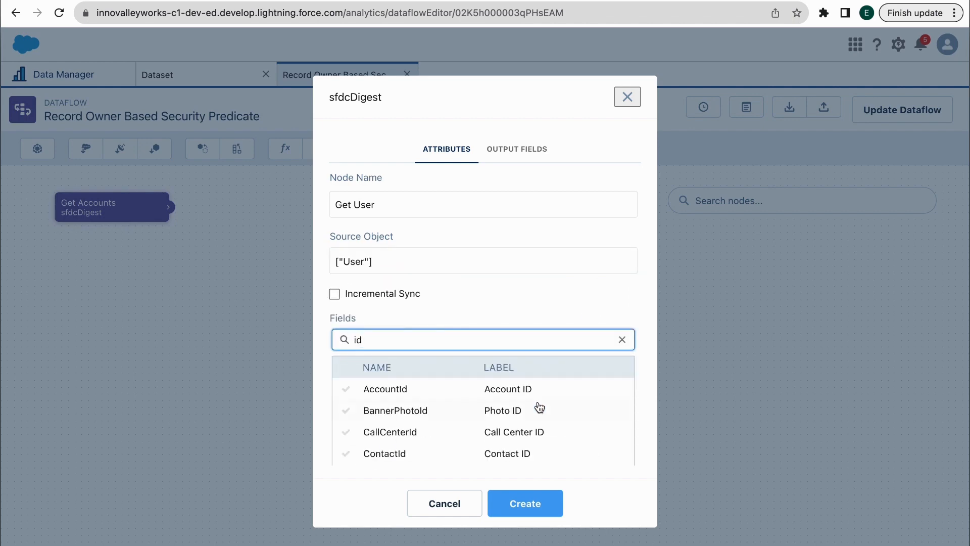
scroll(539, 406, down, 2)
scroll(539, 407, down, 5)
scroll(442, 401, up, 8)
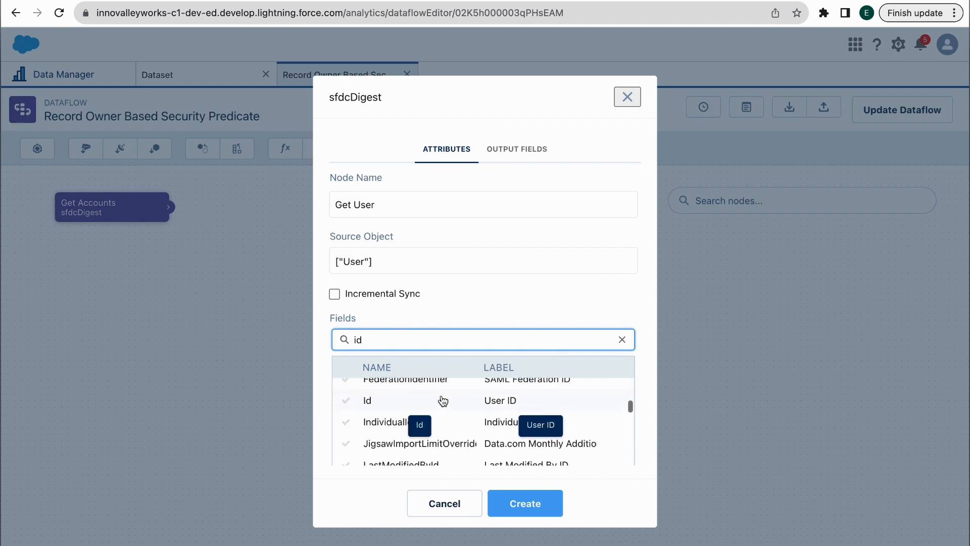
double_click(367, 337)
text(name)
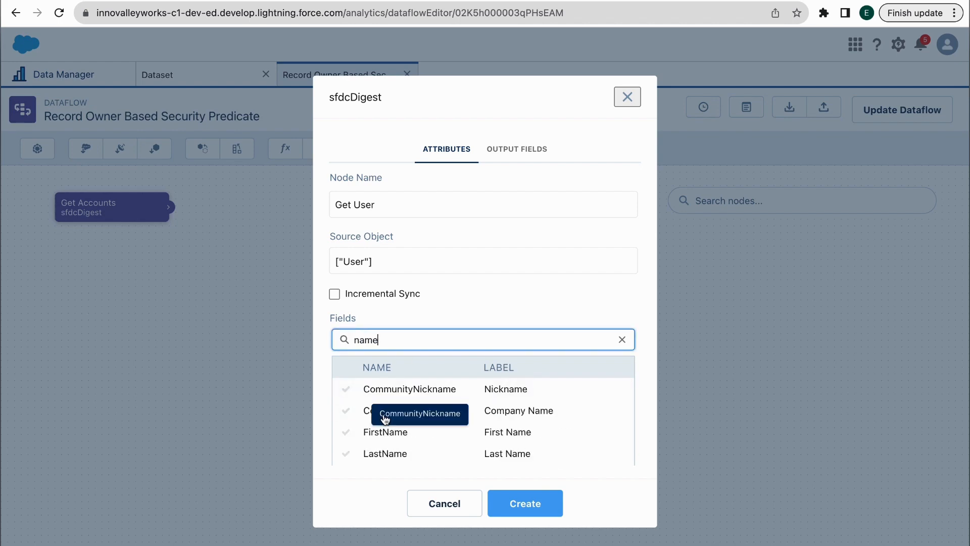
scroll(384, 422, down, 2)
click(384, 422)
click(539, 506)
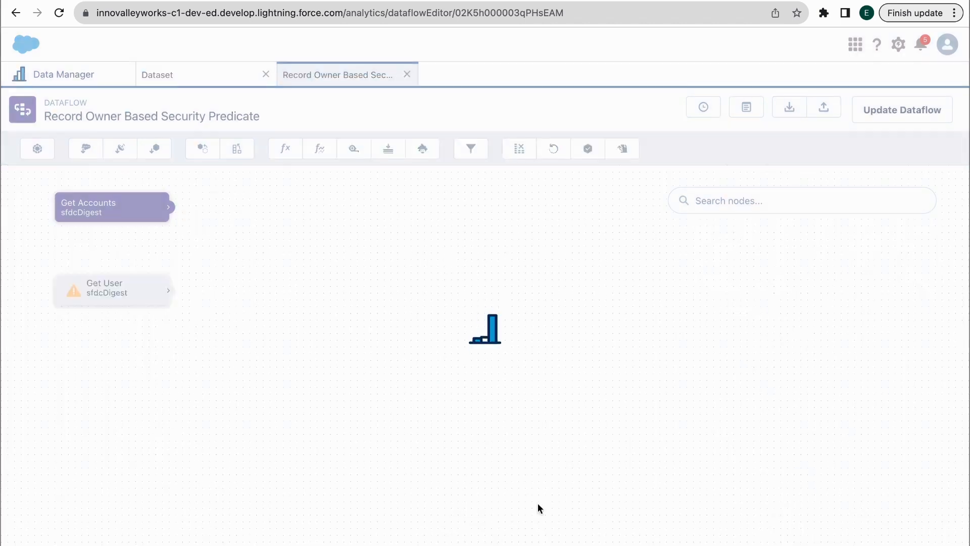
Add an augment named Account With User, left source Get Accounts keyed on OwnerId
click(241, 150)
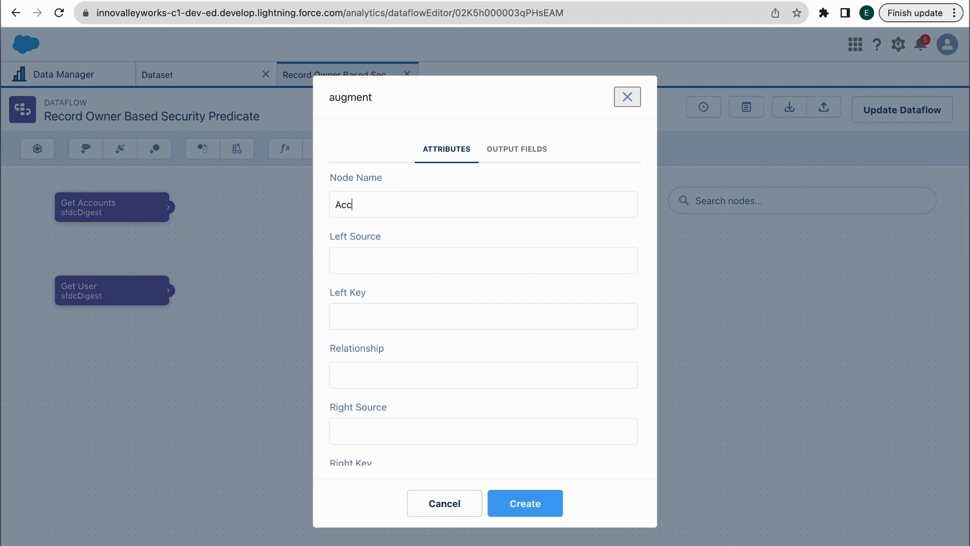
text(Account W)
text(ith ?U)
text(Use)
click(376, 260)
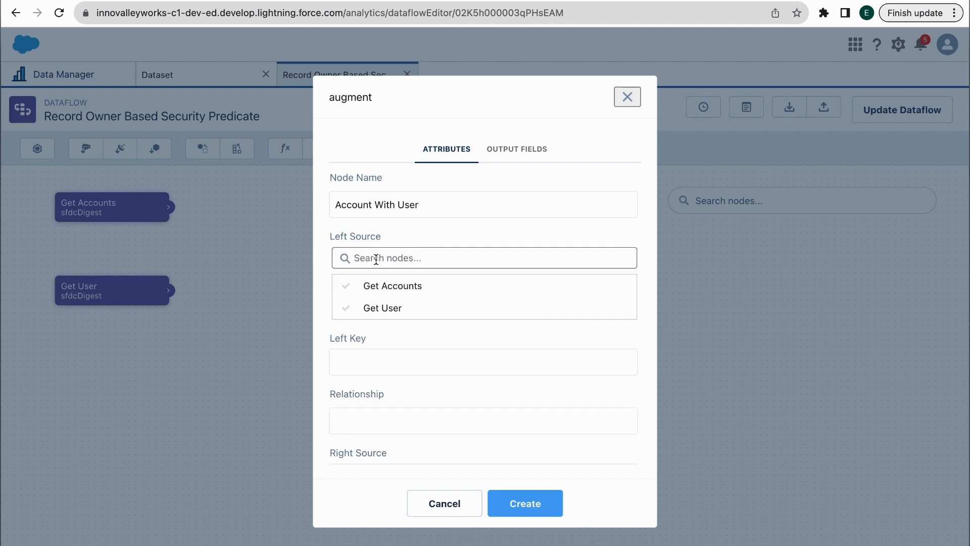
click(389, 285)
click(408, 325)
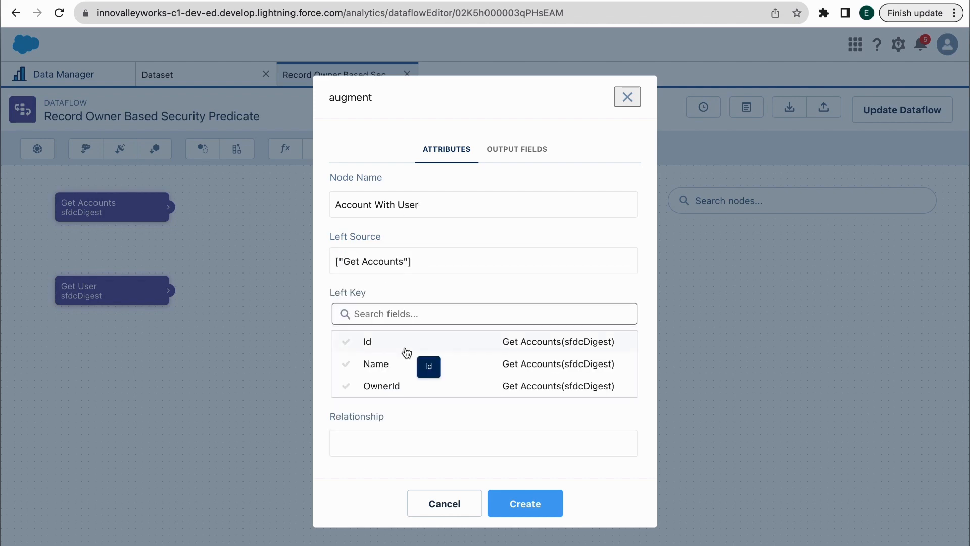
click(396, 386)
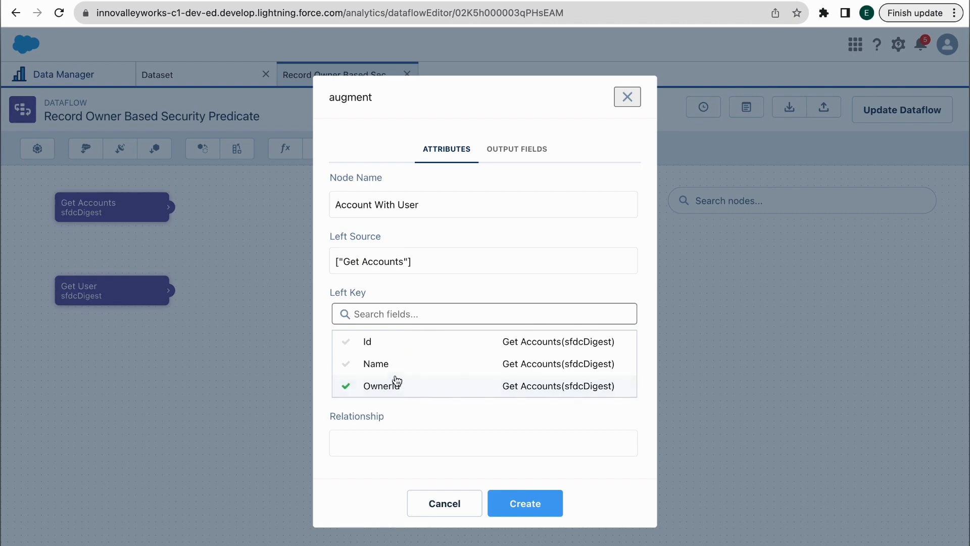
click(402, 387)
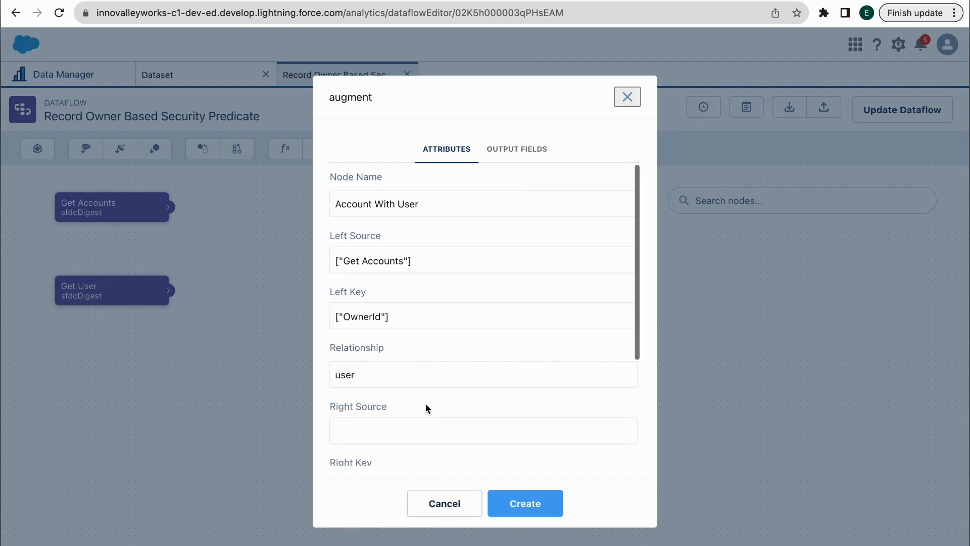
Set right source Get User keyed on Id, bring in Id and Name, and create it
scroll(425, 403, down, 2)
click(398, 380)
click(400, 408)
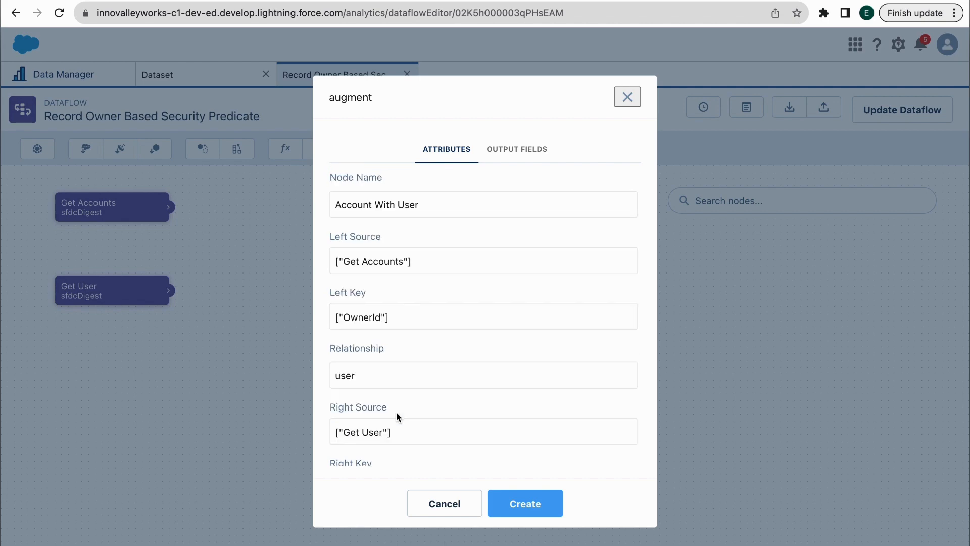
scroll(396, 411, down, 3)
click(358, 370)
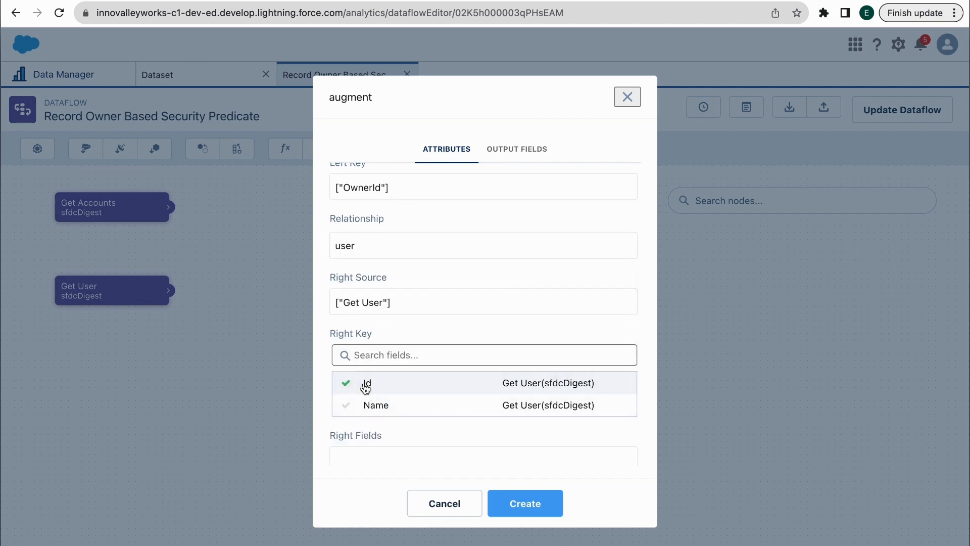
click(365, 383)
scroll(428, 321, down, 1)
click(380, 383)
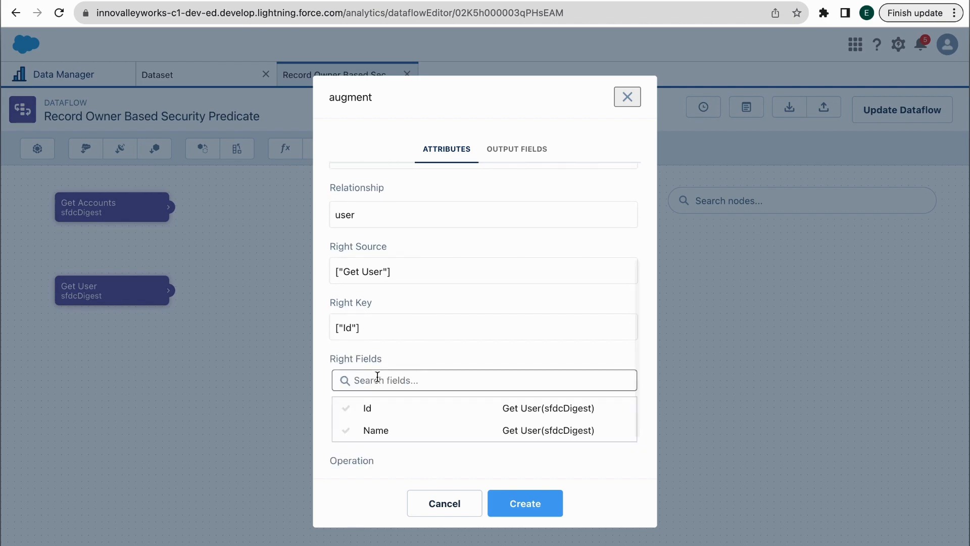
click(380, 407)
click(387, 434)
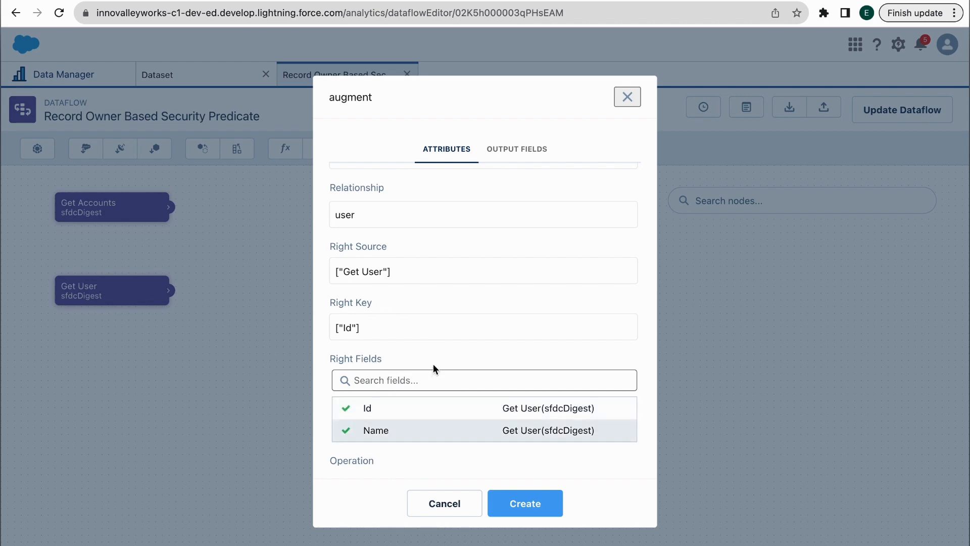
click(432, 363)
scroll(432, 362, up, 3)
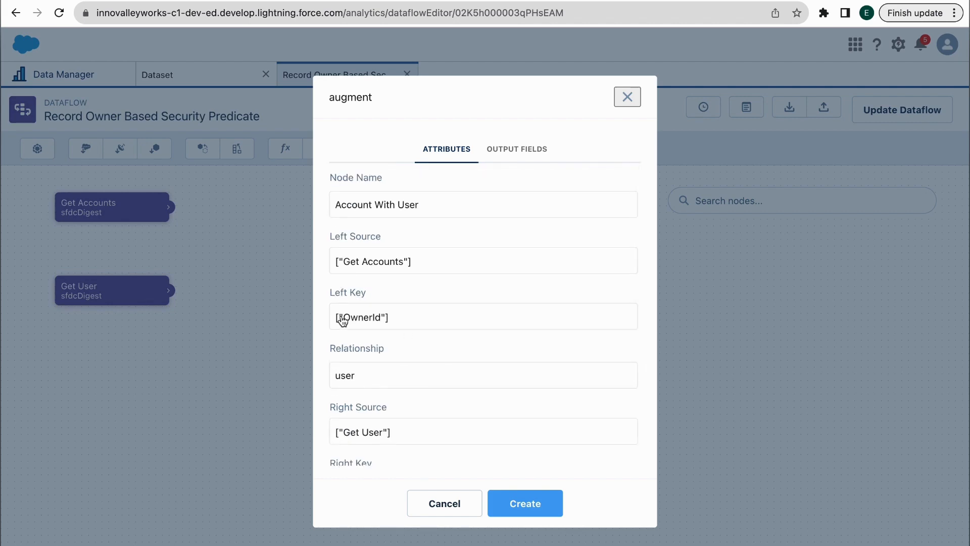
scroll(380, 261, down, 3)
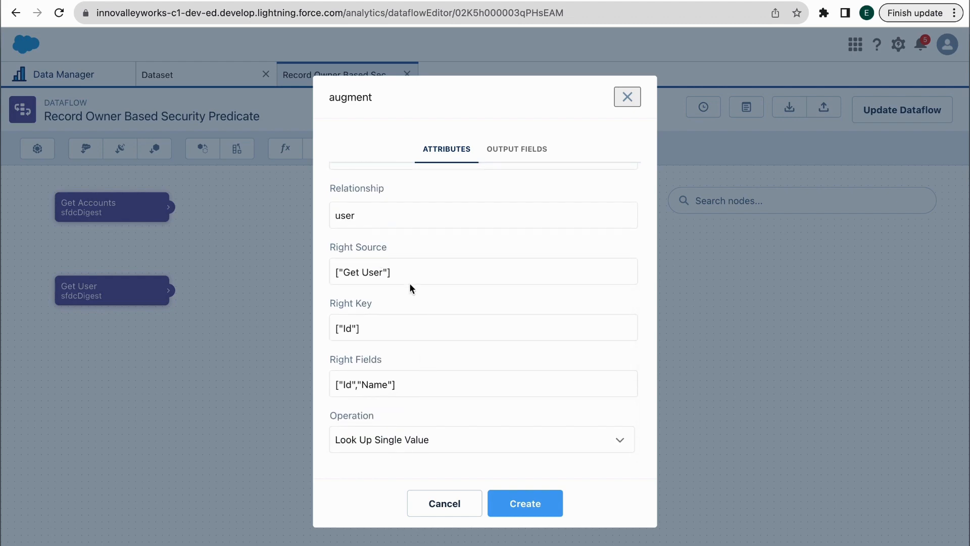
click(531, 503)
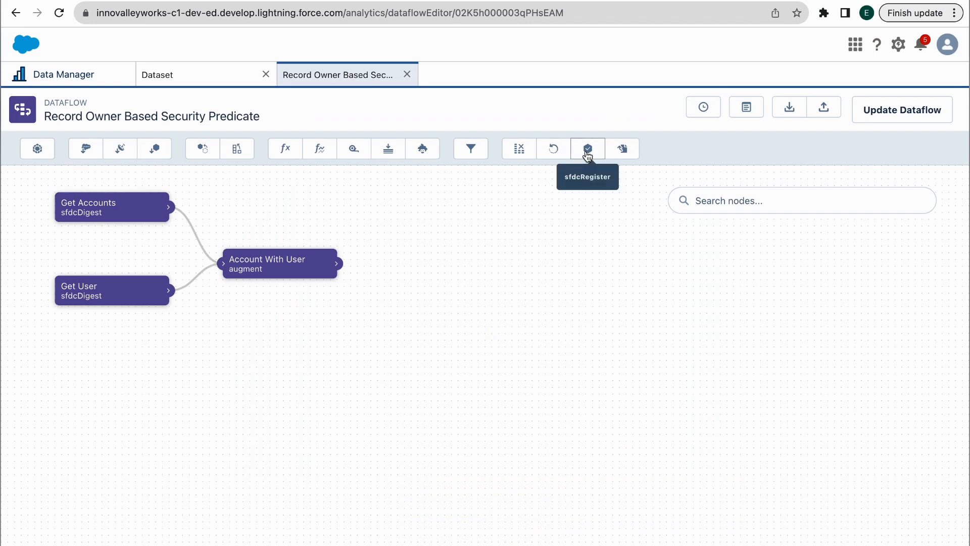
Add a register node named Record Owner Security Predicate Demo sourced from Account With User
click(588, 150)
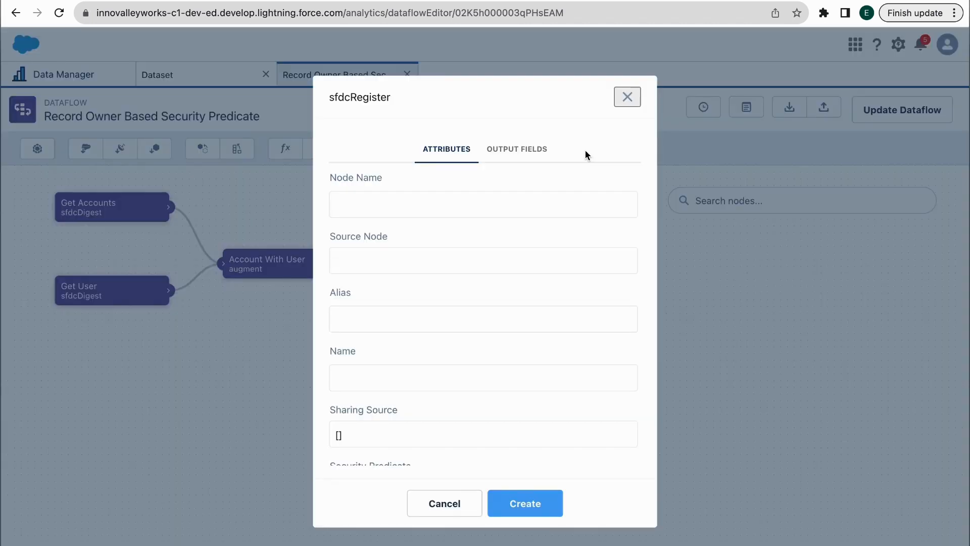
click(386, 201)
text(Record Owner Securi)
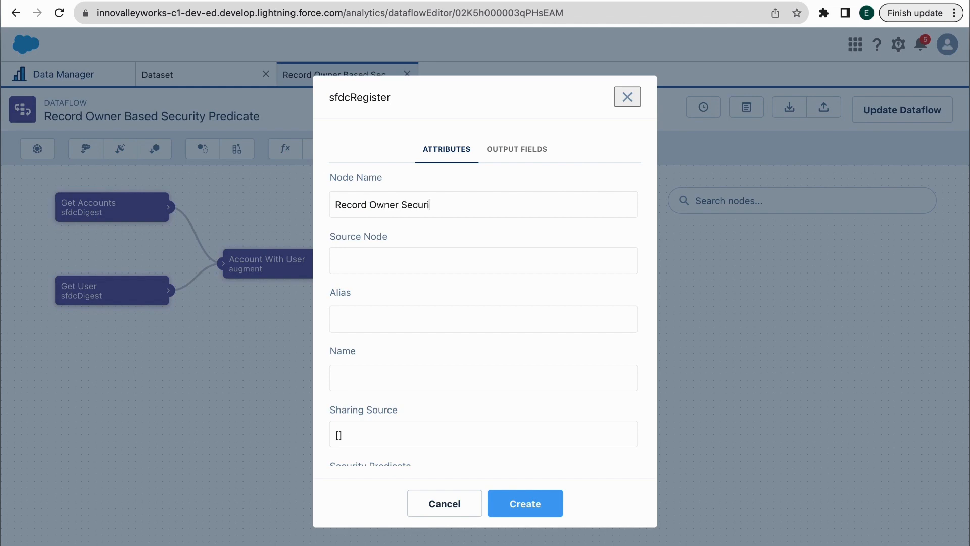
text(ty Predicate Demo)
click(345, 260)
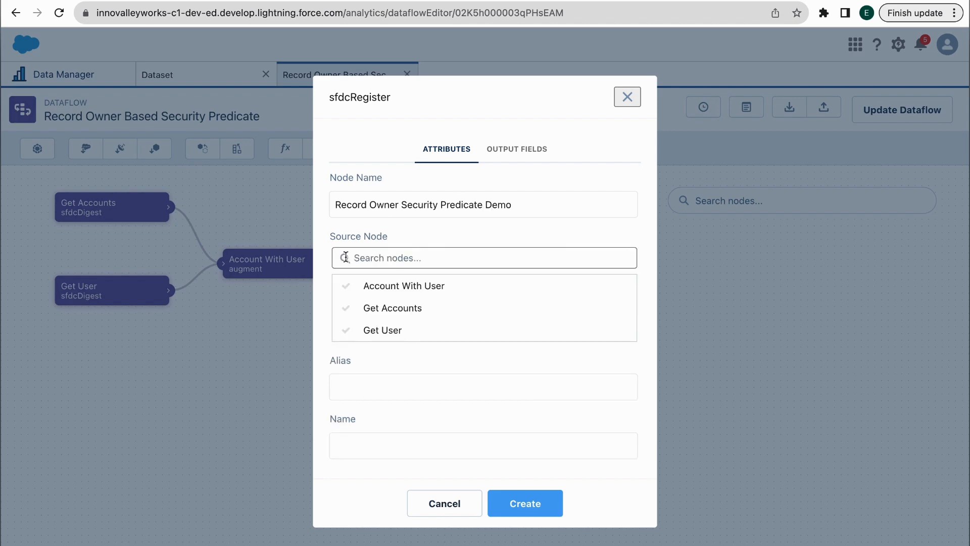
click(394, 291)
Set the register node's alias to RecordOwnerSecurityPredicateDemo, without spaces
triple_click(378, 210)
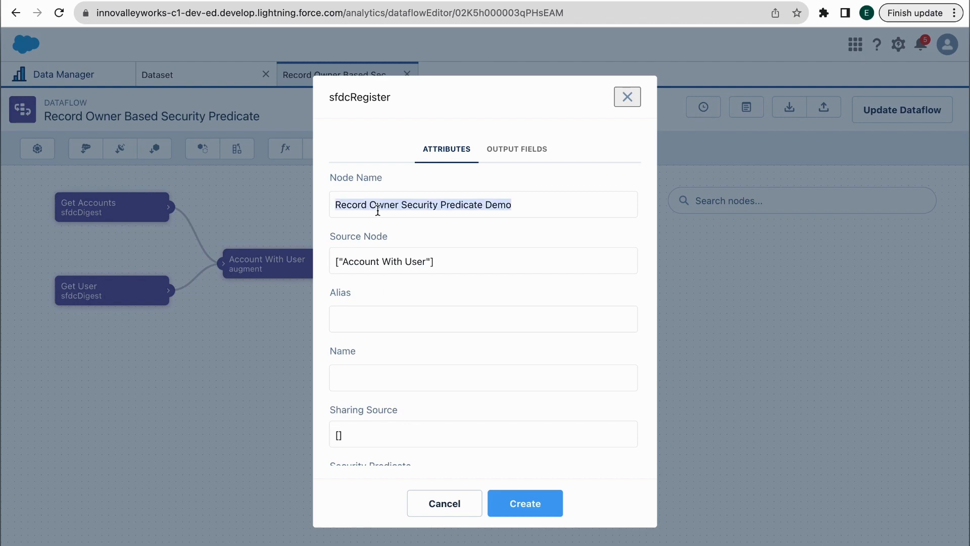
key(super+c)
click(362, 313)
key(super+v)
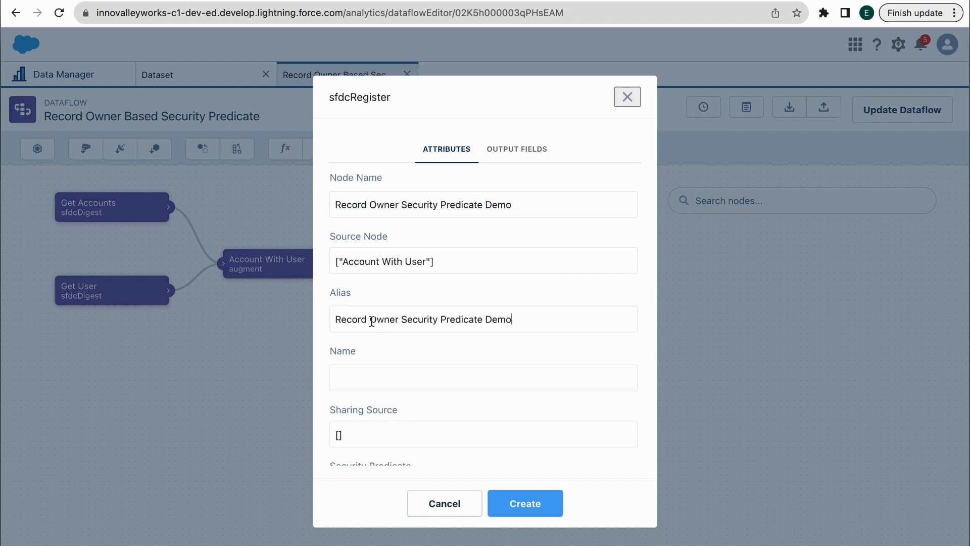
key(BackSpace)
click(399, 319)
key(BackSpace)
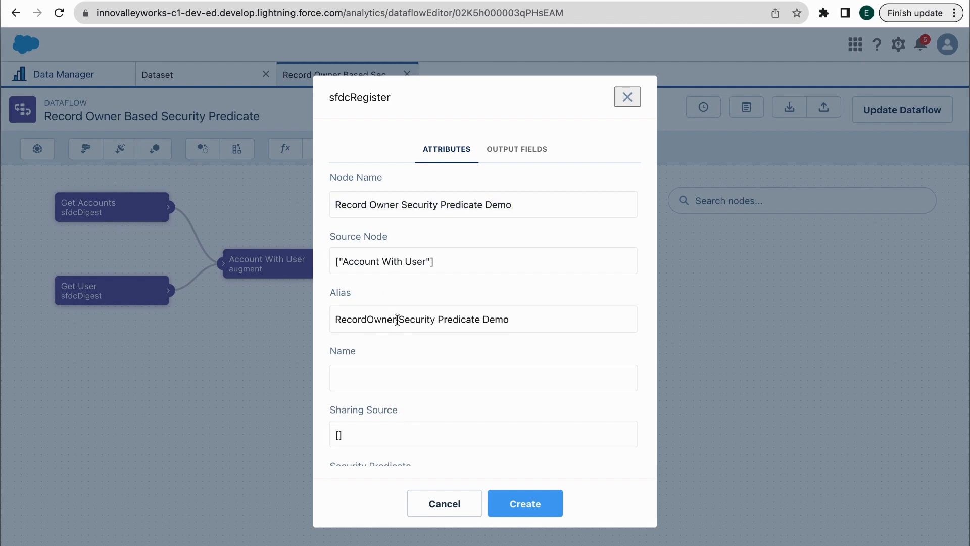
key(BackSpace)
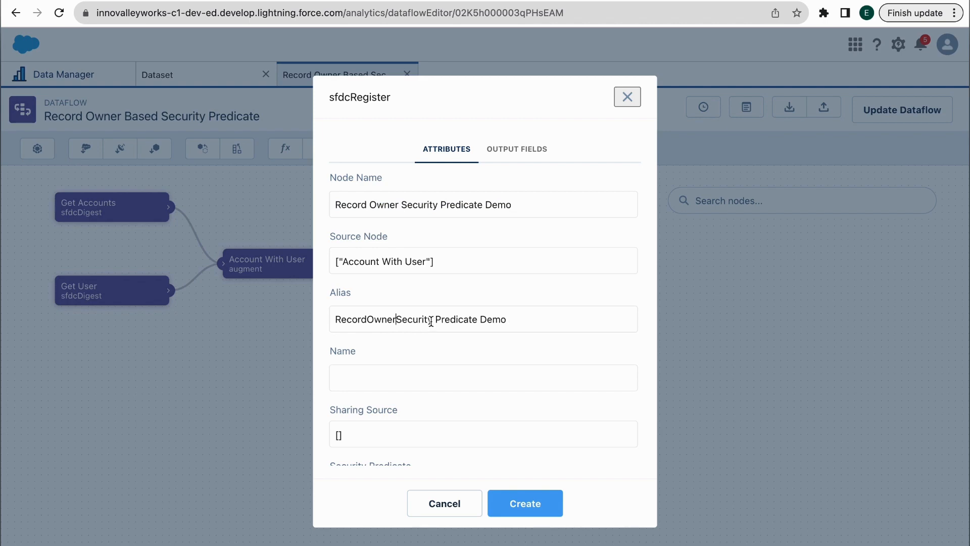
click(435, 320)
key(BackSpace)
click(477, 319)
key(BackSpace)
Use RecordOwnerSecurityPredicateDemo as the dataset name and create the register node
double_click(387, 320)
key(ctrl+c)
click(365, 389)
key(ctrl+v)
click(513, 498)
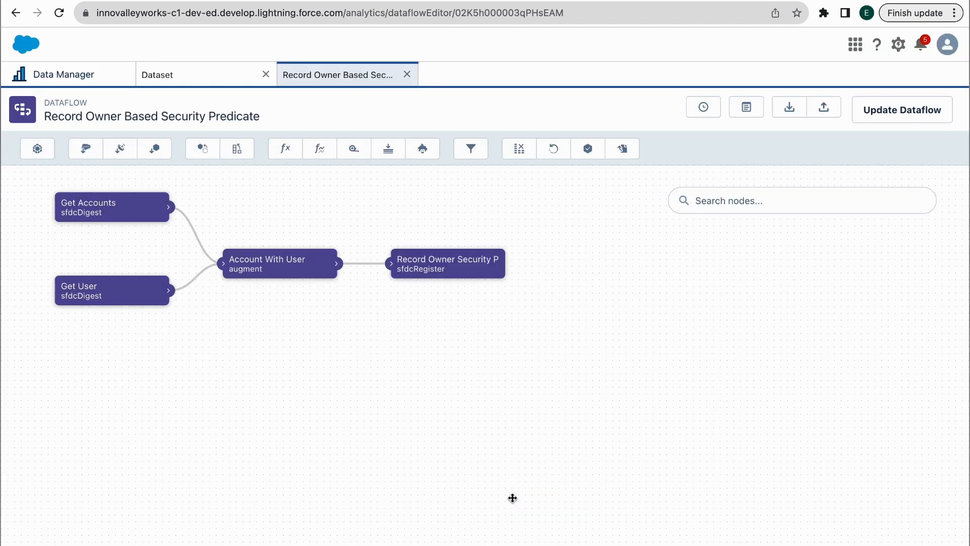
Update and run the dataflow, refreshing the data monitor until the job shows Successful
click(891, 111)
click(634, 349)
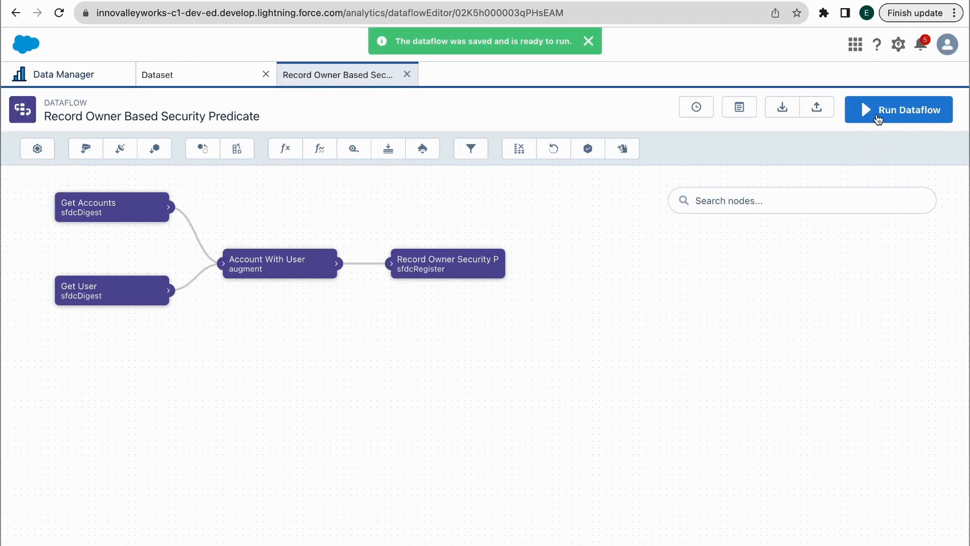
click(878, 119)
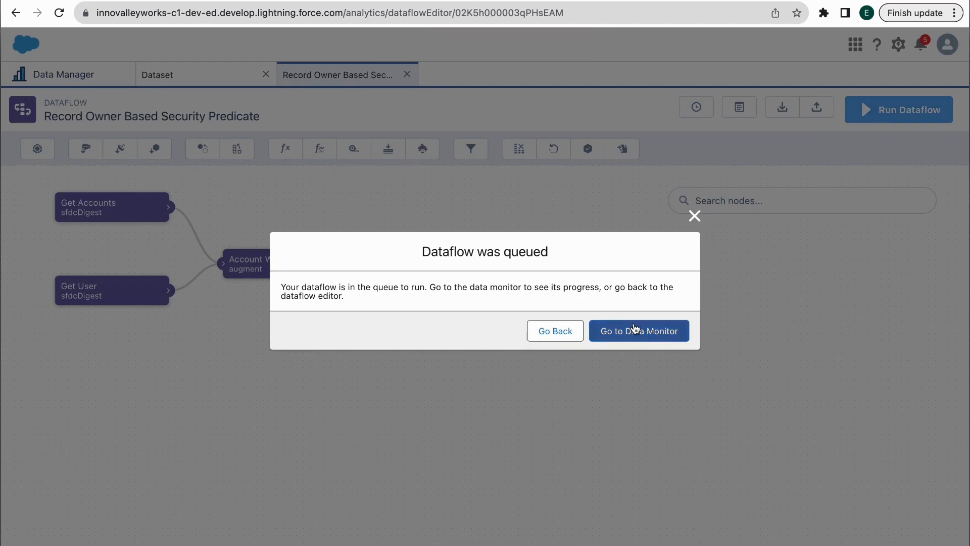
click(637, 330)
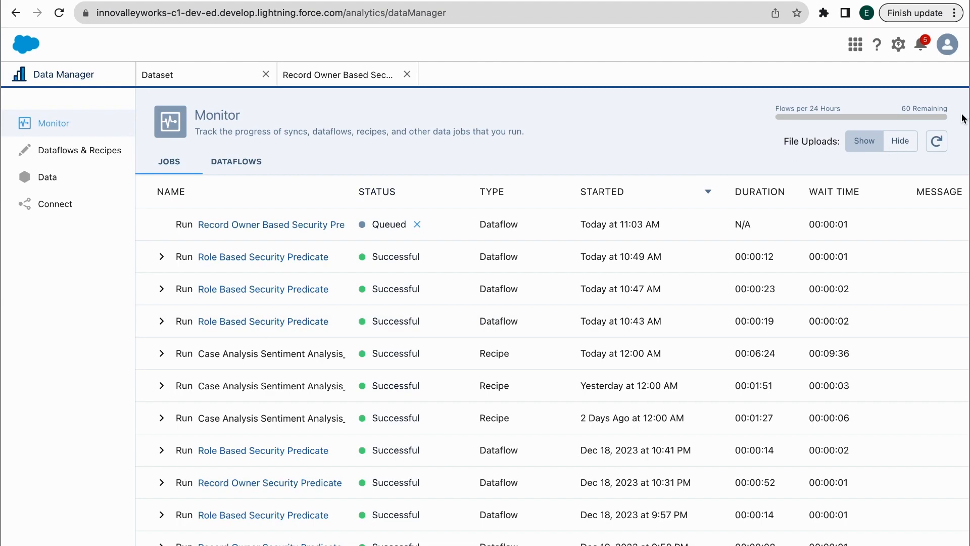
click(937, 141)
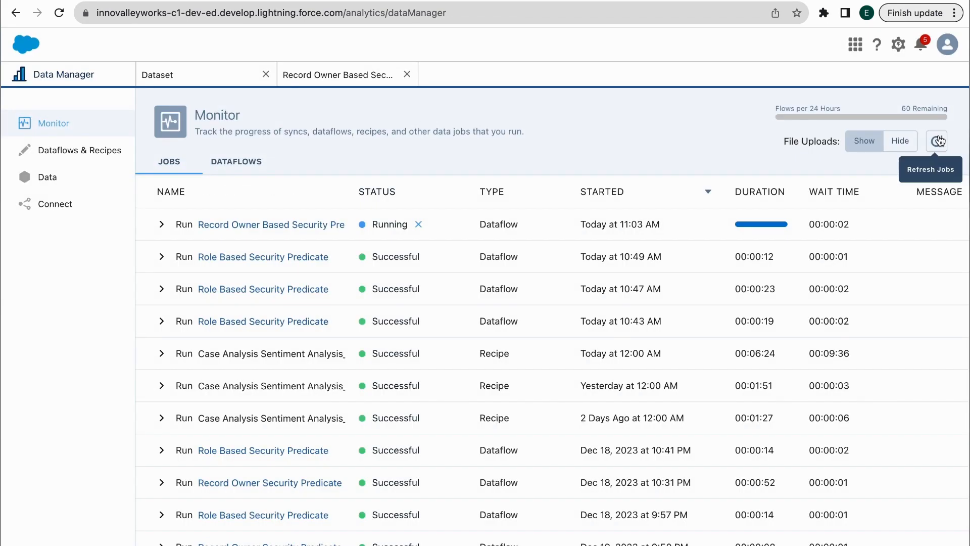
click(938, 141)
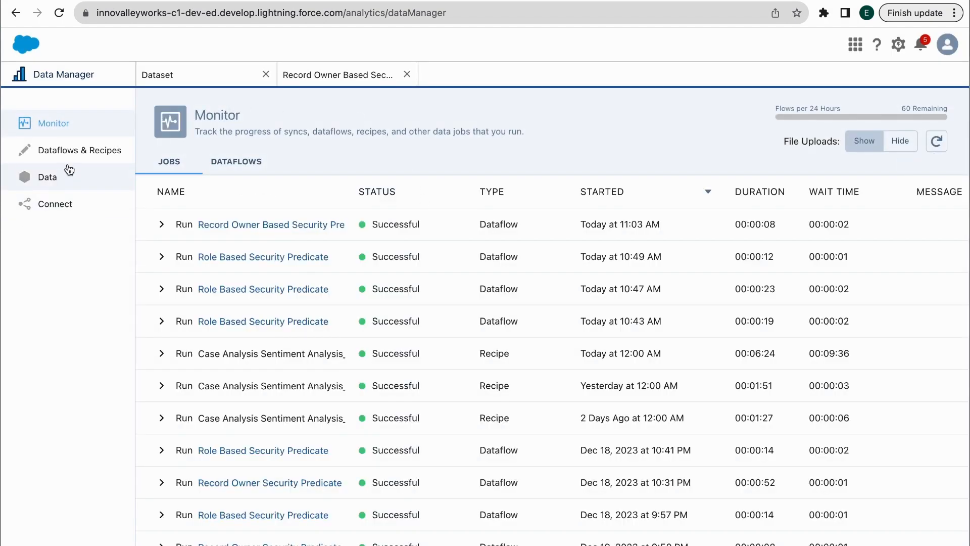
Search datasets for recordOw and explore RecordOwnerSecurityPredicateDemo in a new lens
click(55, 179)
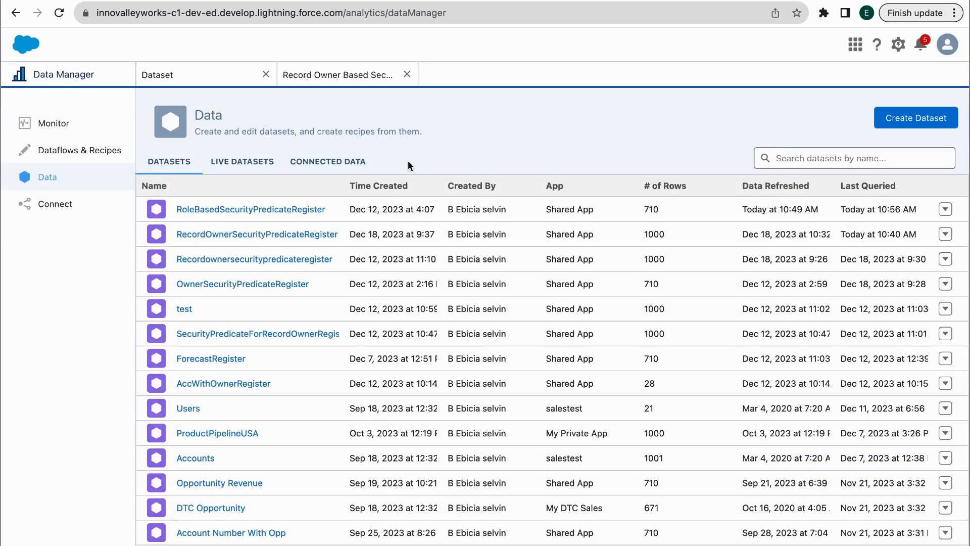
scroll(245, 256, down, 1)
scroll(245, 256, up, 1)
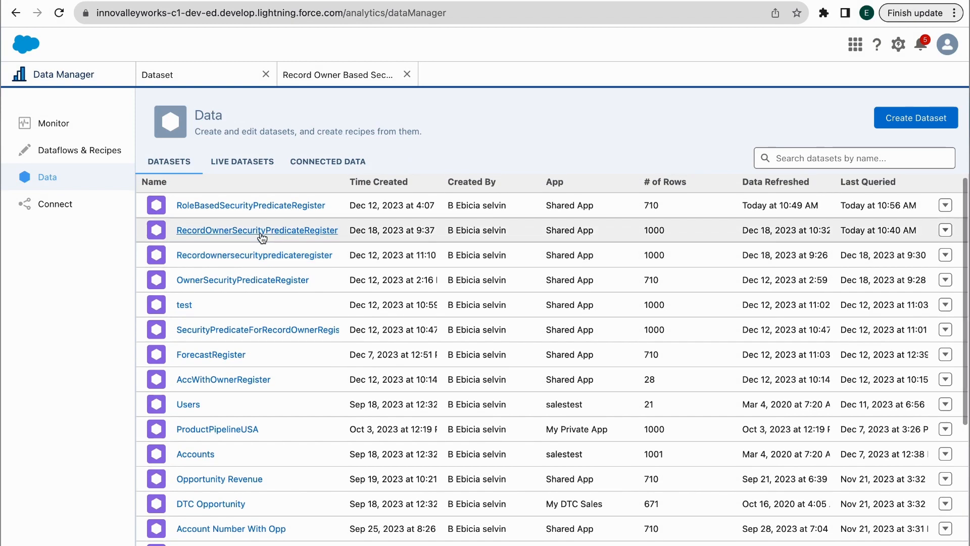
click(767, 158)
text(r)
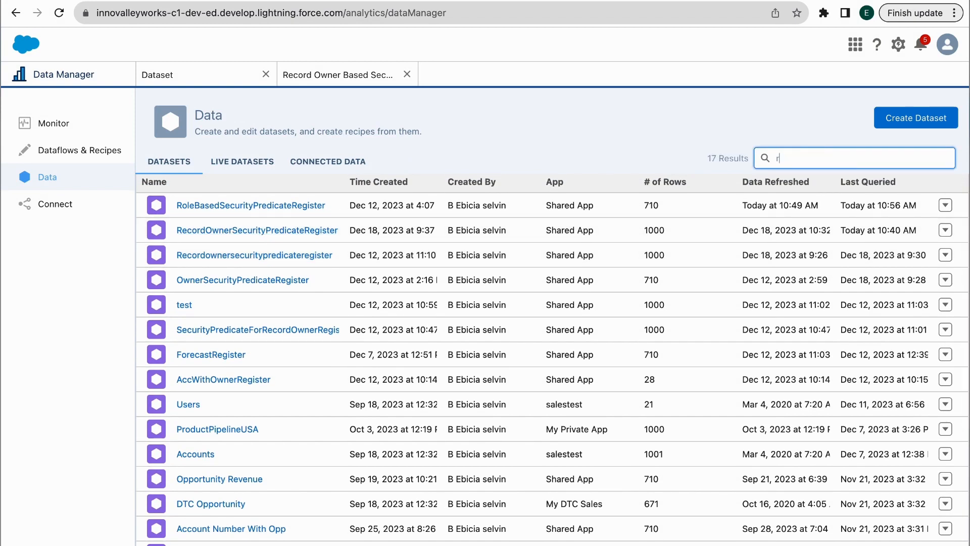
text(ecordOw)
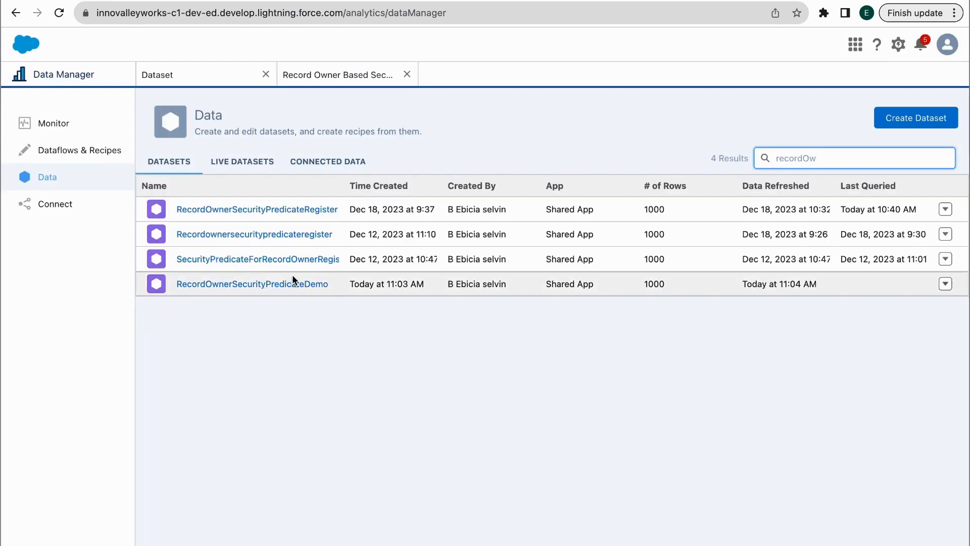
click(294, 287)
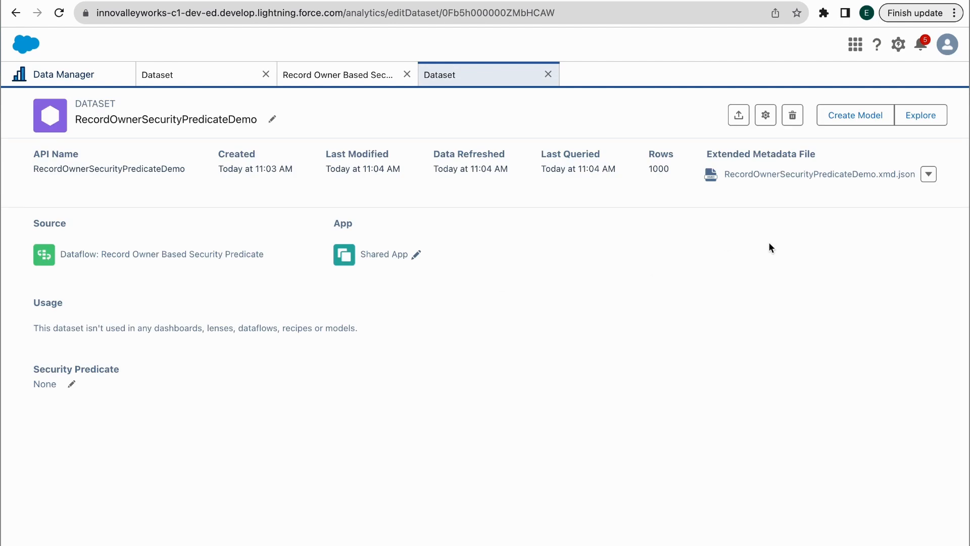
click(920, 119)
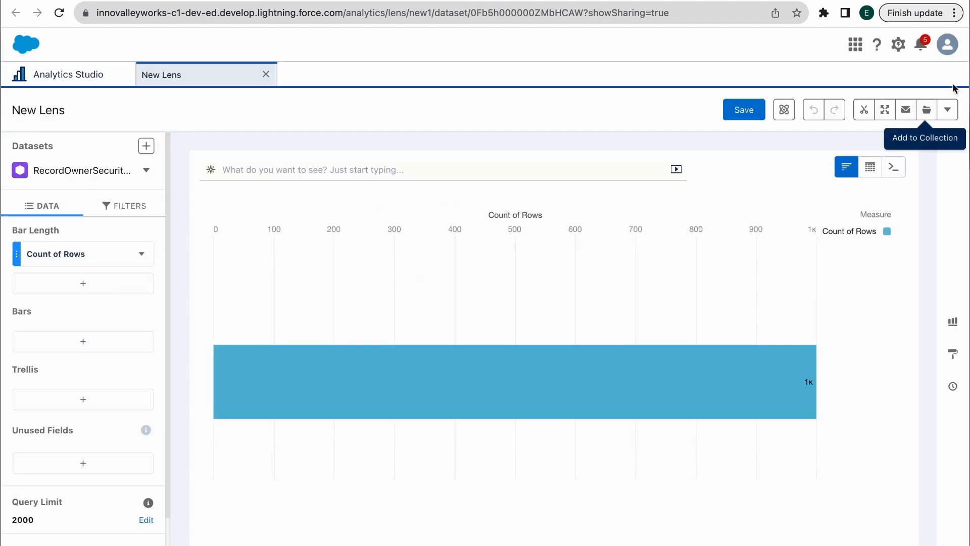
Show the lens as a compare table grouped by Account Name and user.Name
click(870, 168)
click(785, 216)
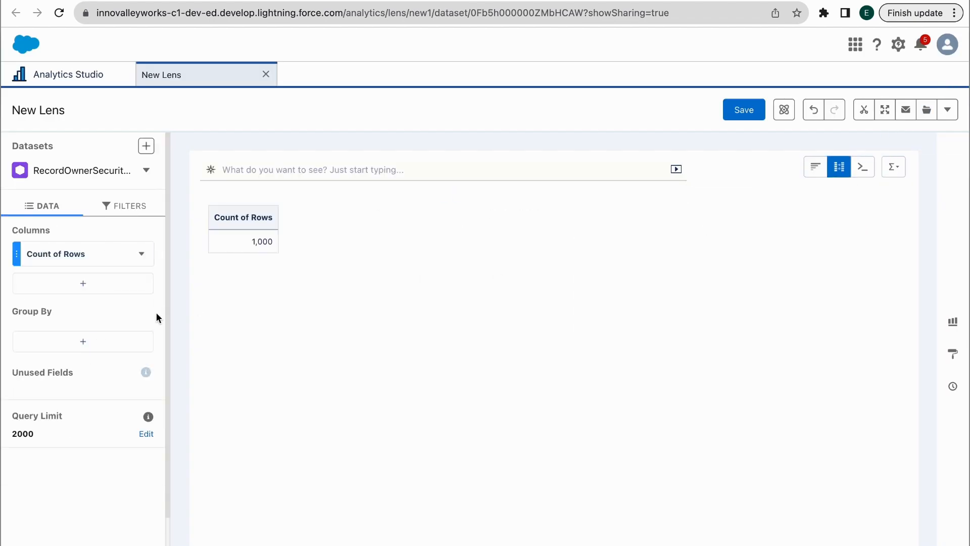
click(122, 343)
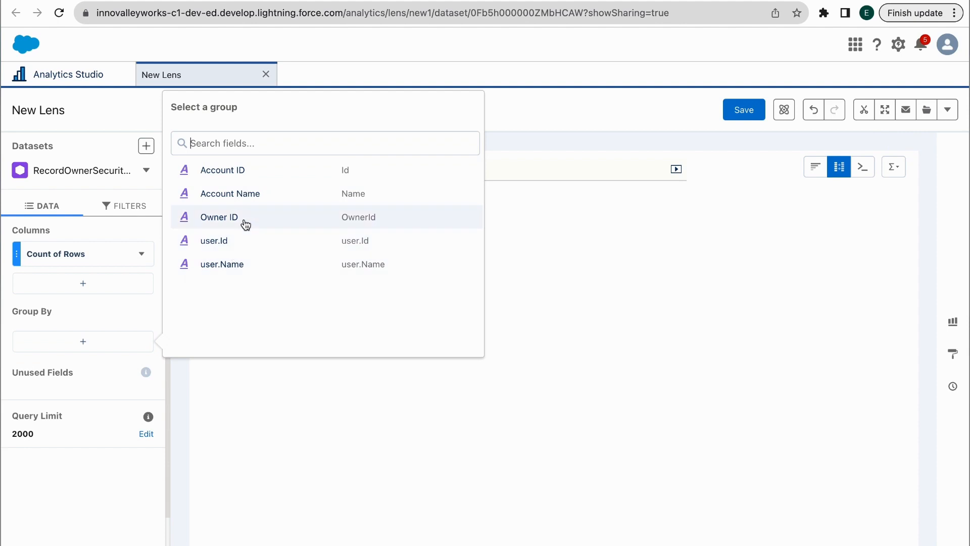
click(241, 194)
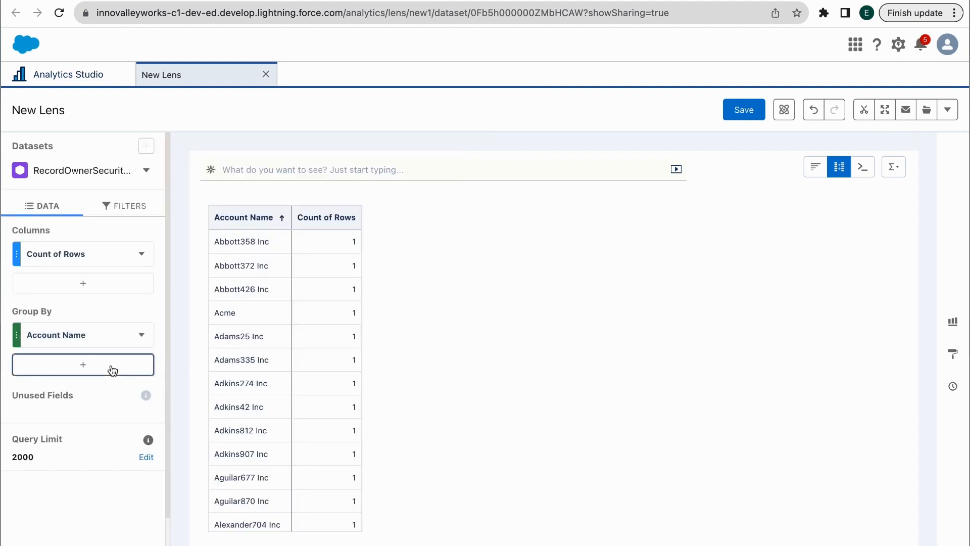
click(111, 365)
click(260, 288)
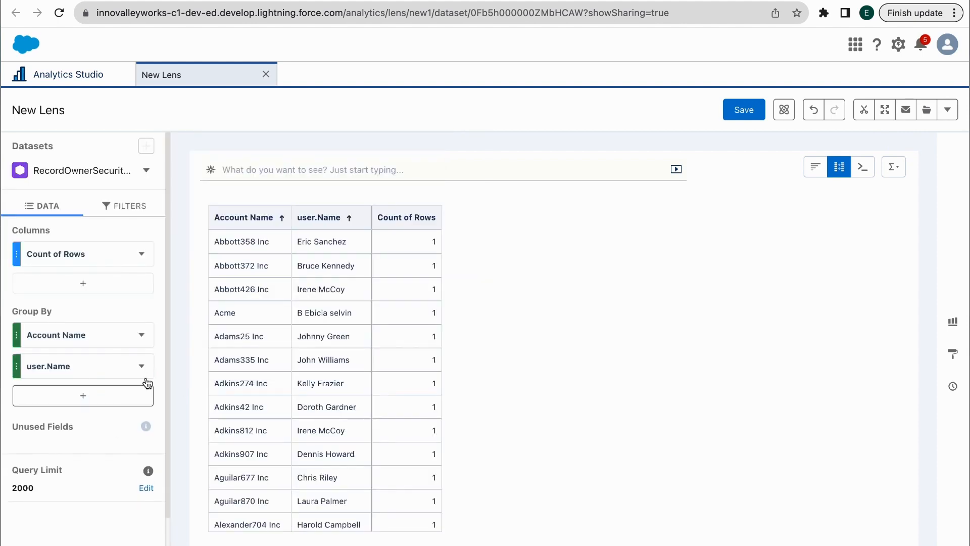
Rename the user.Name column to Owner Name and clip the lens to a new dashboard
click(143, 368)
click(178, 343)
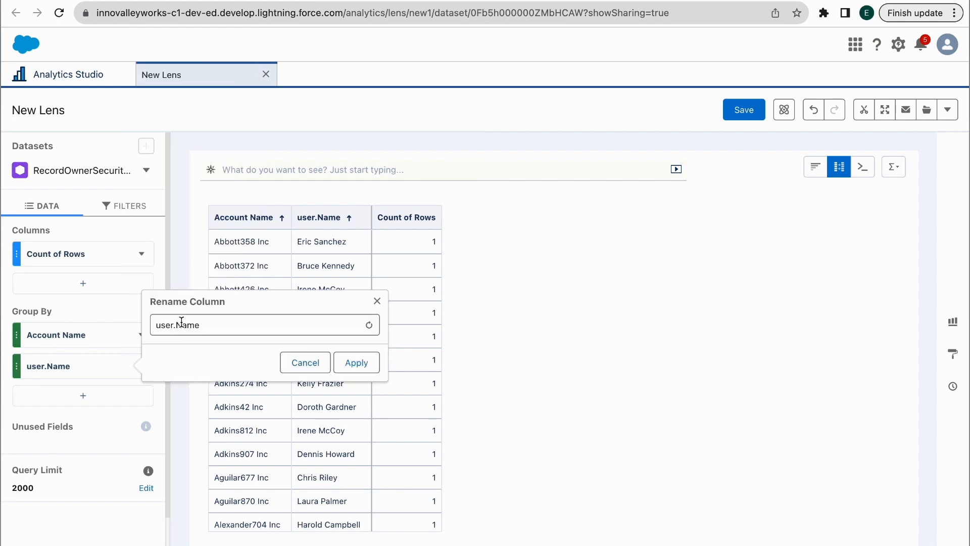
click(182, 322)
key(BackSpace)
key(BackSpace)
key(BackSpace)
key(BackSpace)
key(BackSpace)
text(Owne)
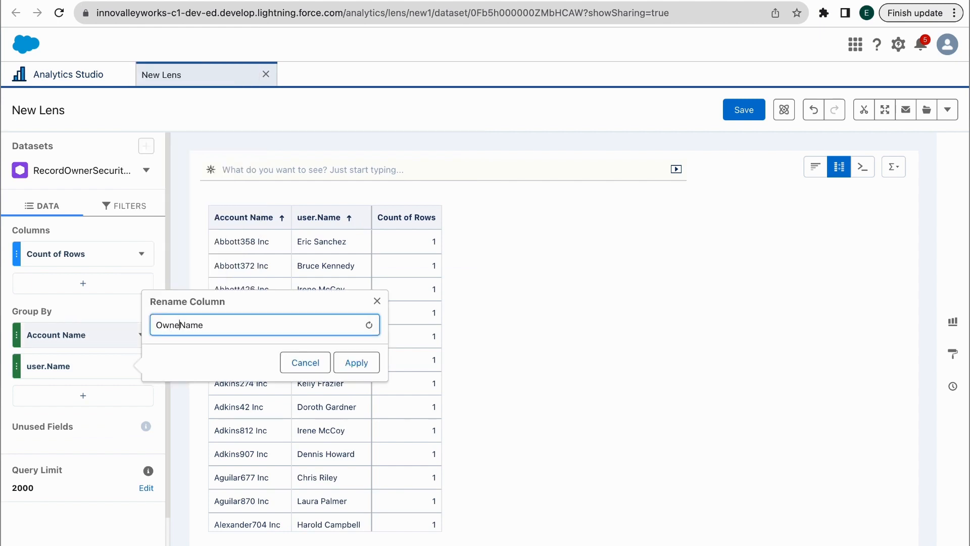
text(r)
click(356, 363)
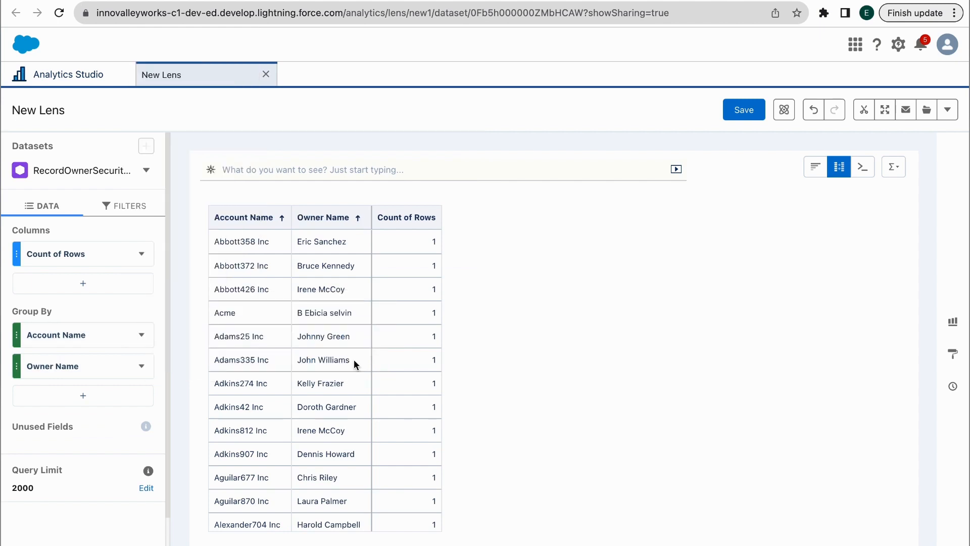
click(869, 115)
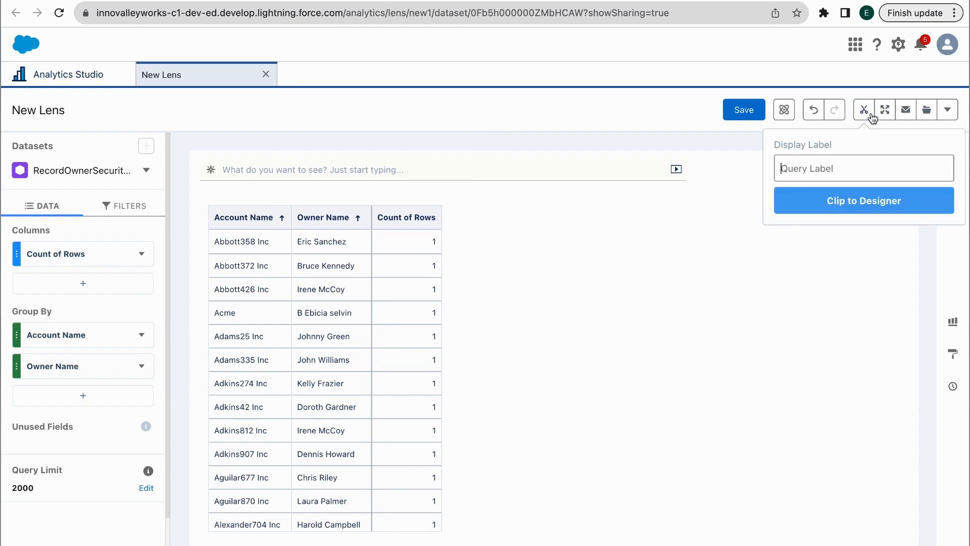
click(868, 201)
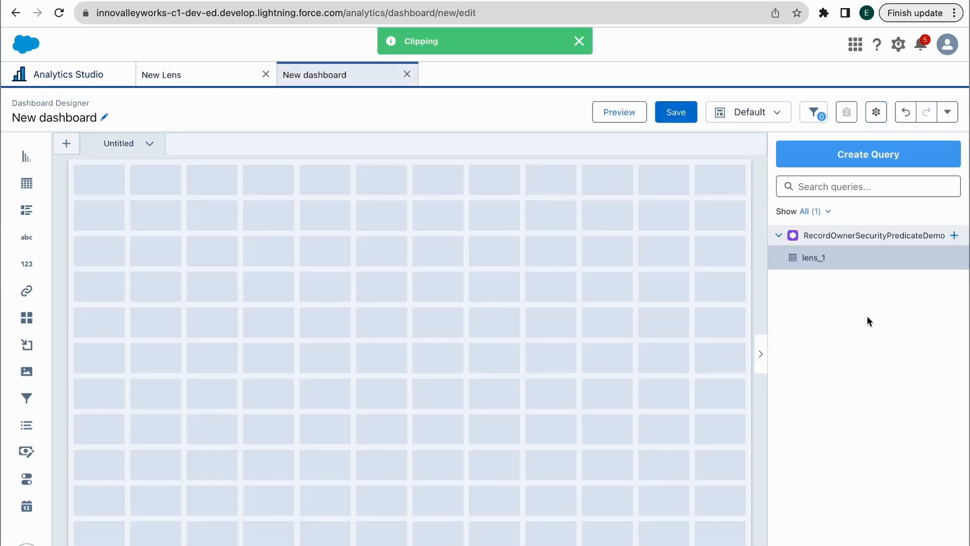
Place the lens_1 table at the dashboard's top-left, stretched full width and taller
drag(832, 255, 192, 212)
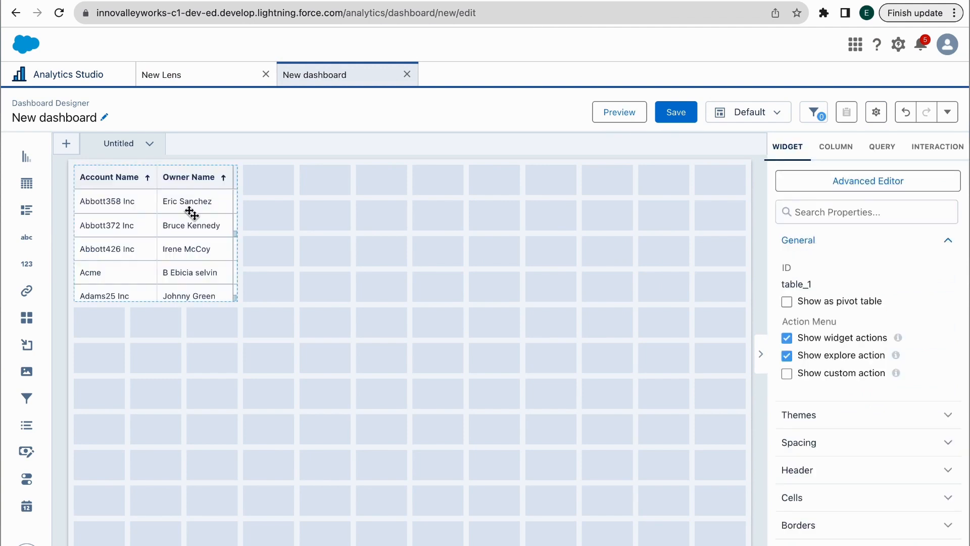
drag(237, 234, 702, 226)
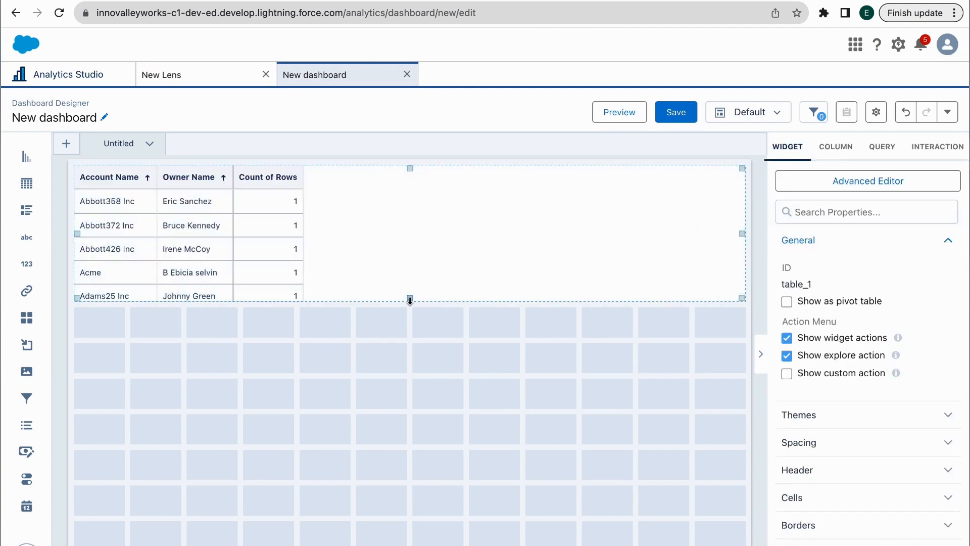
drag(409, 304, 437, 453)
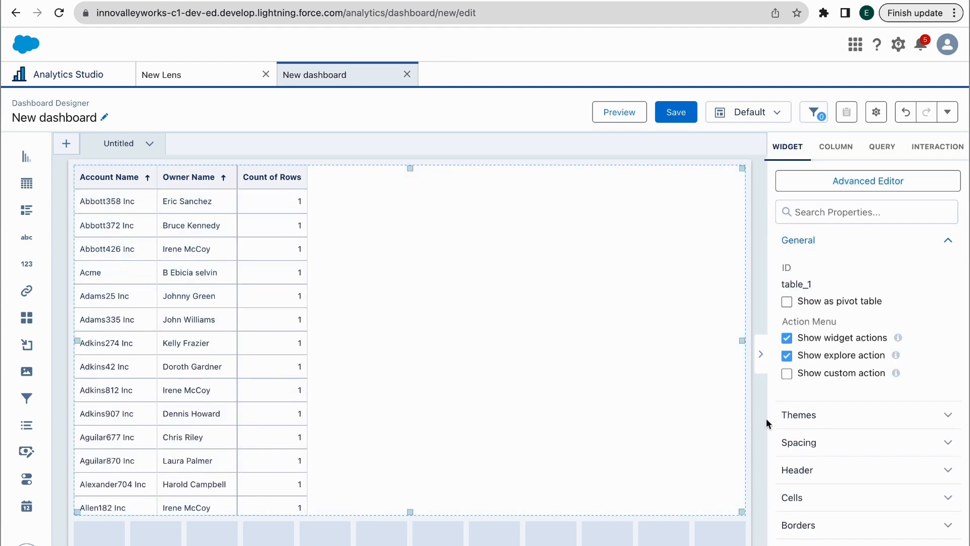
Set the table's column width to Fit to Widget and preview the dashboard
click(830, 336)
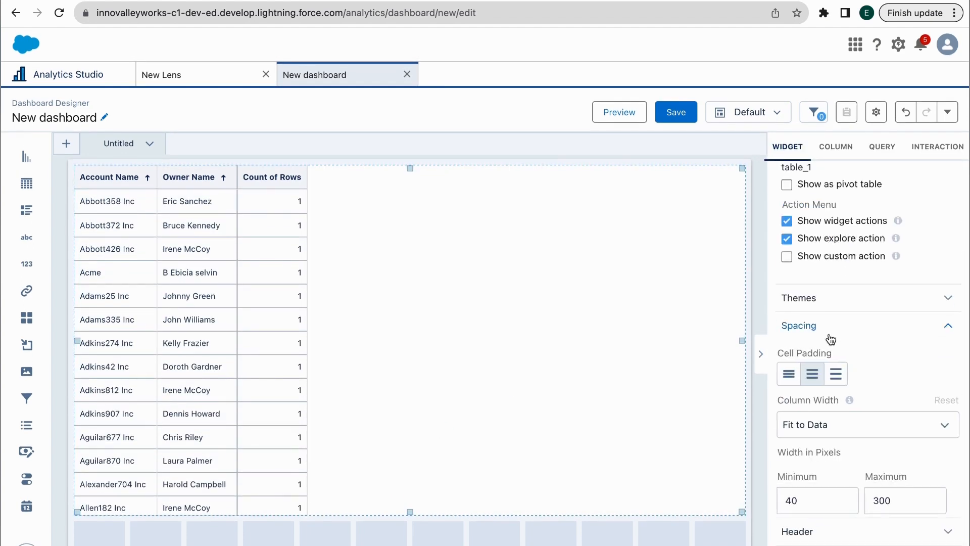
click(841, 424)
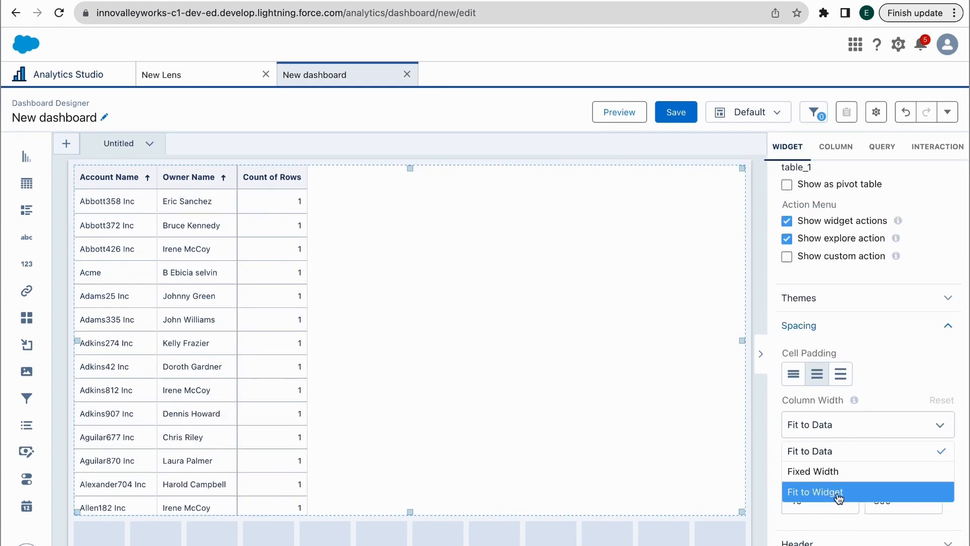
click(835, 490)
click(634, 111)
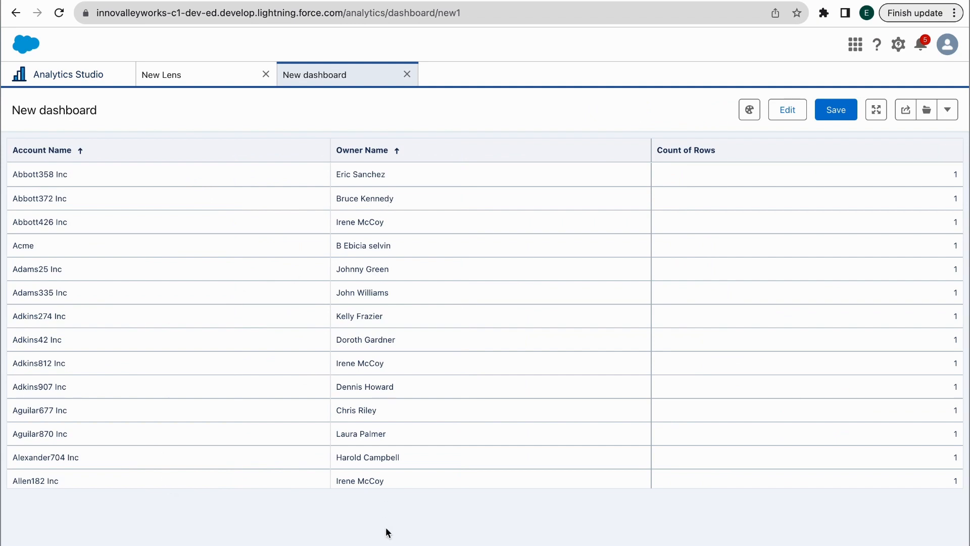
drag(402, 246, 343, 247)
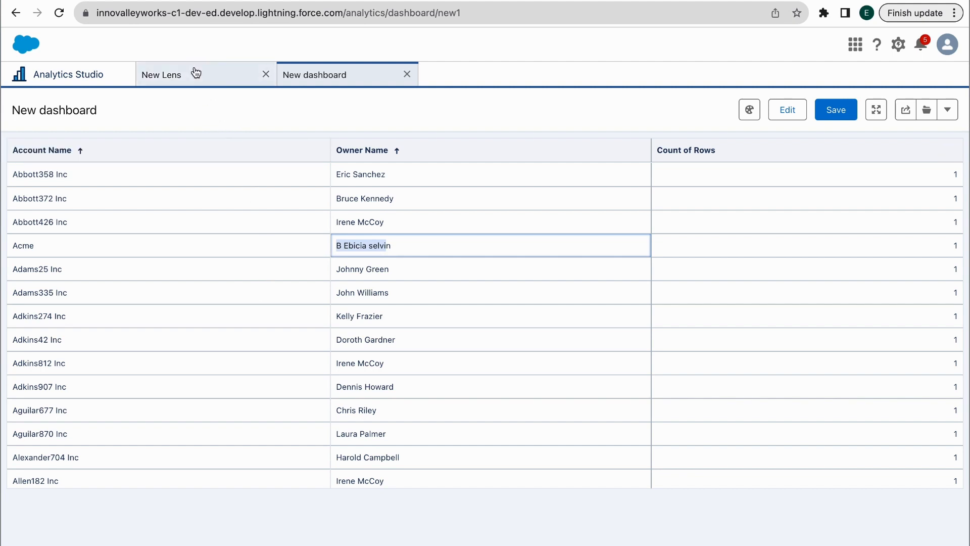
Save the dashboard with the name 'Record Owner Security Predicate Demo'
click(783, 120)
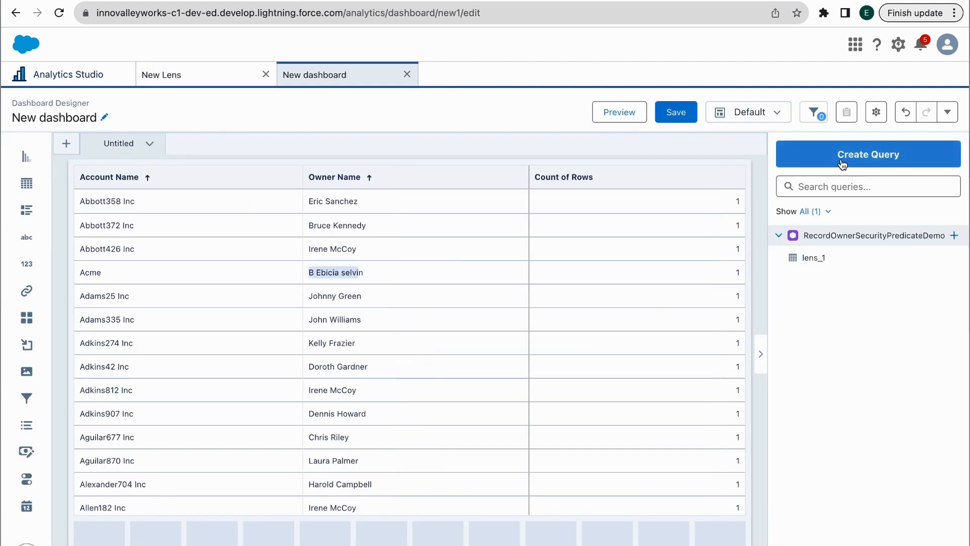
click(676, 111)
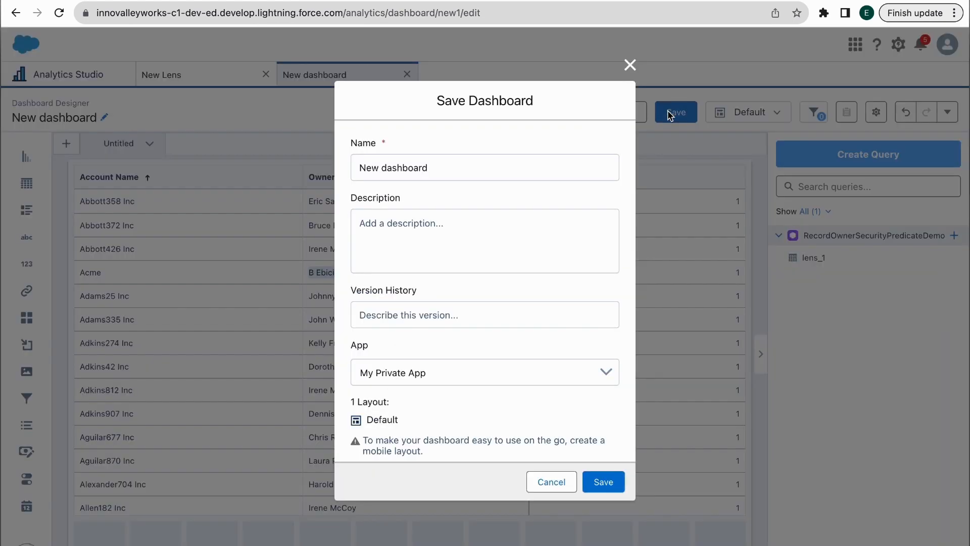
double_click(433, 169)
triple_click(434, 169)
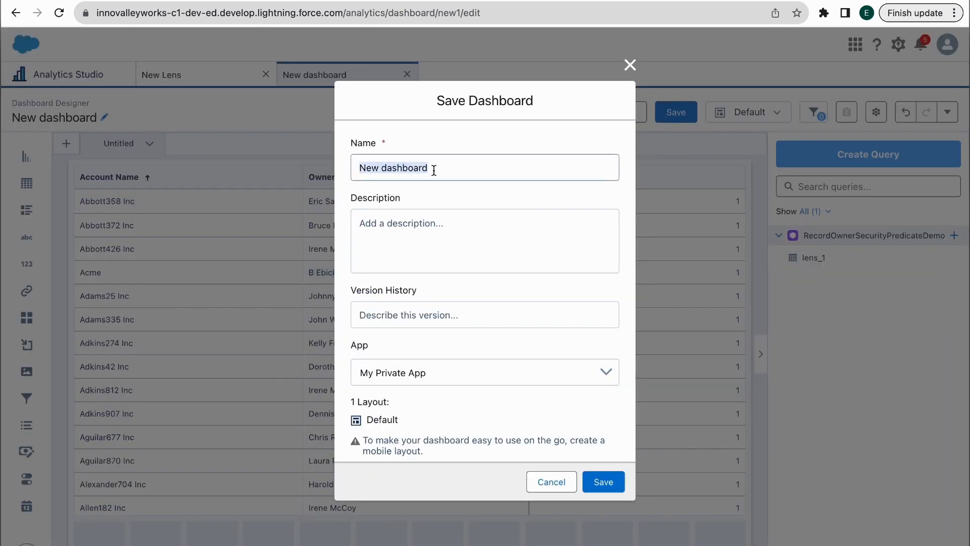
text(Record Ow)
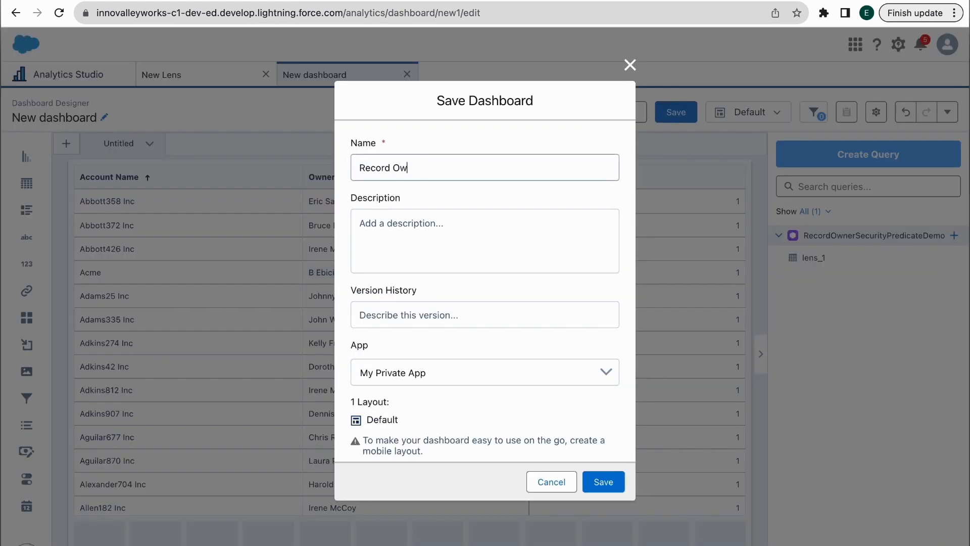
text(ner Security Predicate Demo)
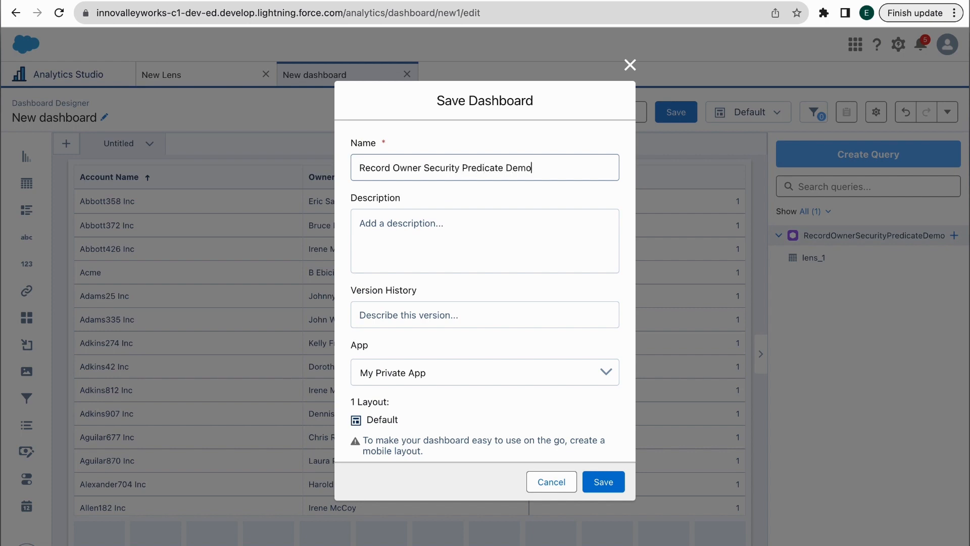
click(612, 480)
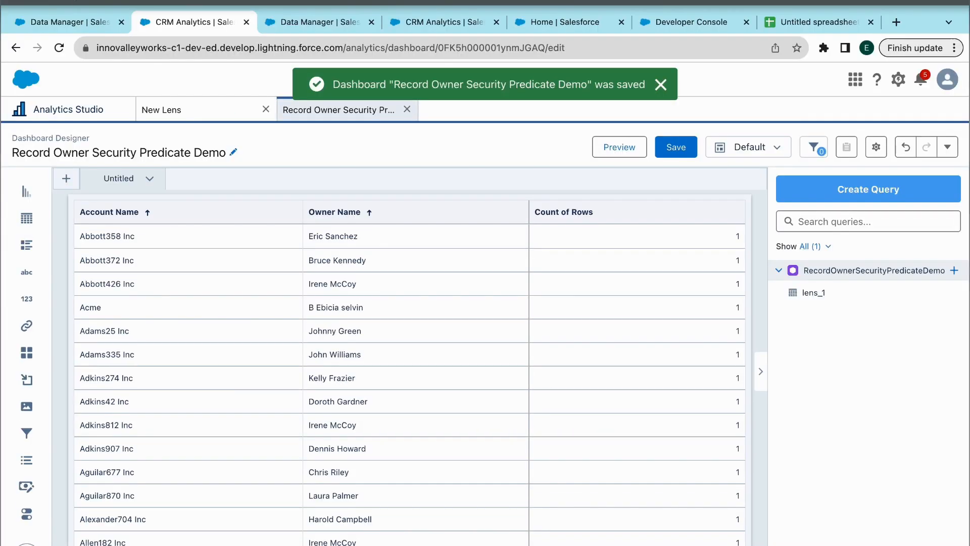
Begin editing the security predicate on the RecordOwnerSecurityPredicateDemo dataset page
click(76, 21)
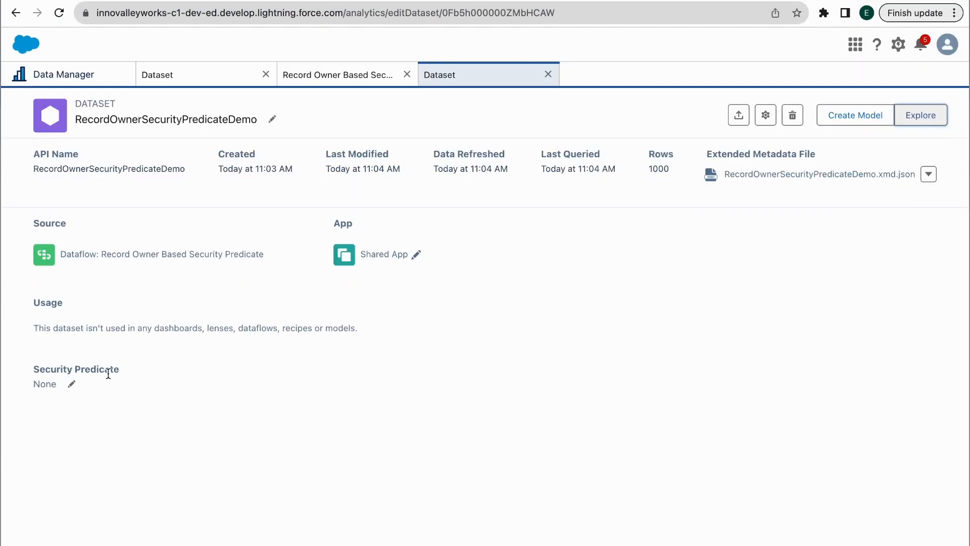
click(72, 418)
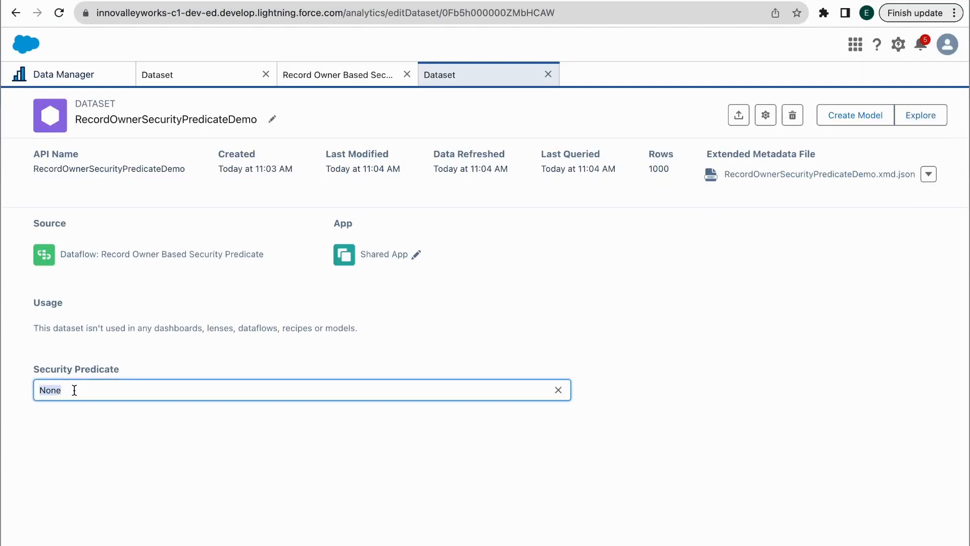
text(')
Find user.Id in the register node's output fields, then open the RoleBasedSecurityPredicateRegister dataset page
click(369, 83)
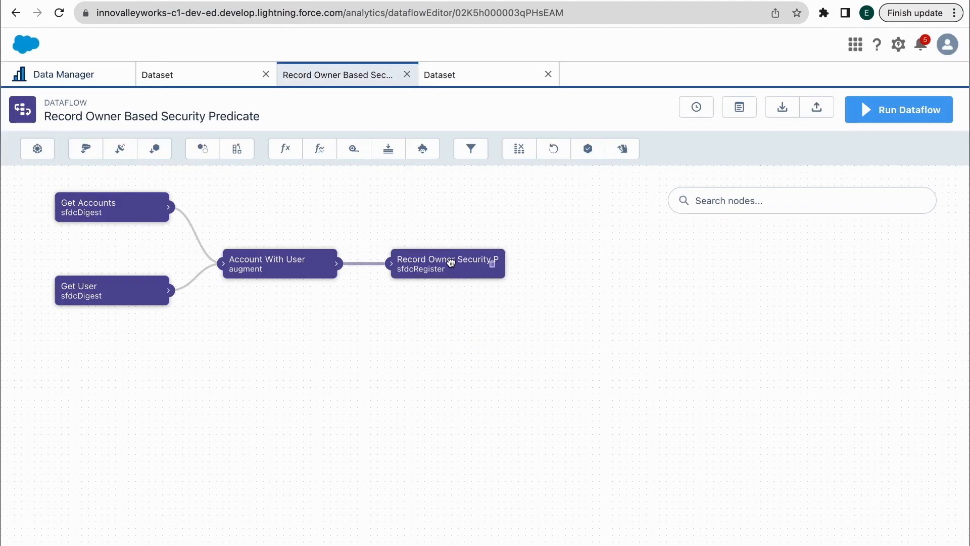
click(450, 262)
scroll(468, 338, down, 2)
click(521, 150)
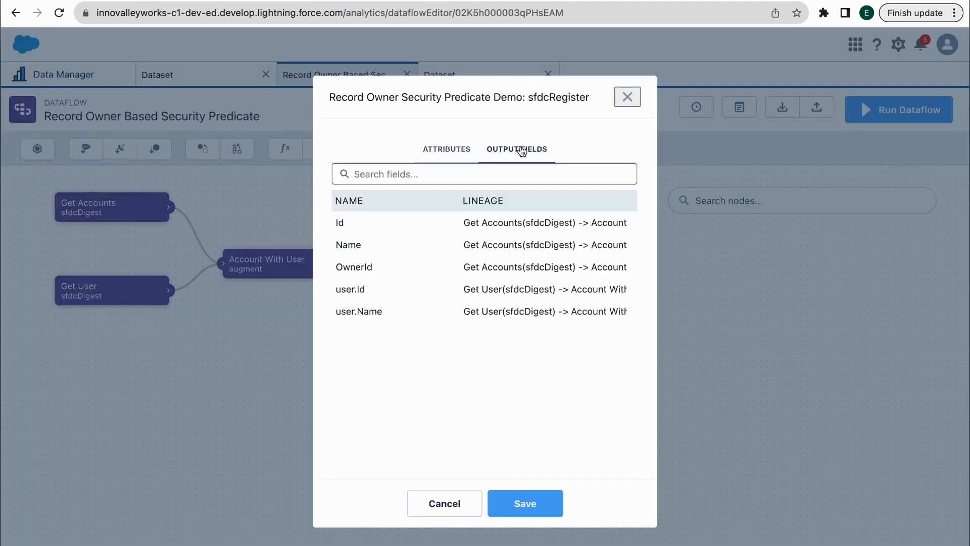
drag(383, 293, 324, 290)
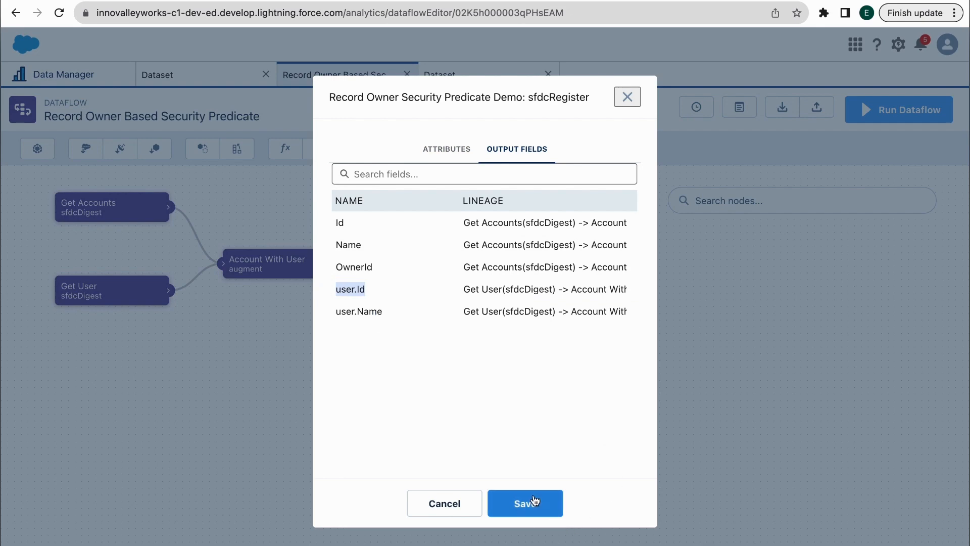
click(627, 97)
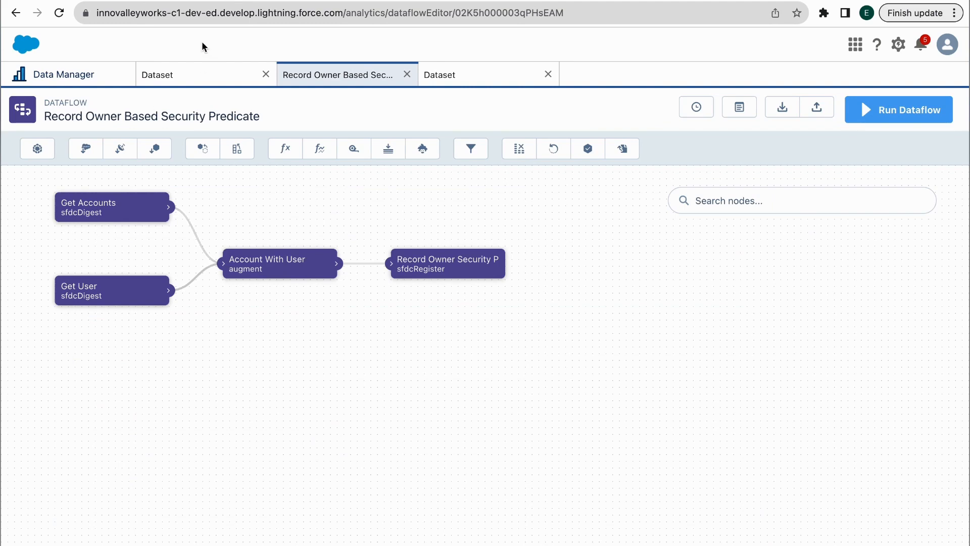
click(157, 75)
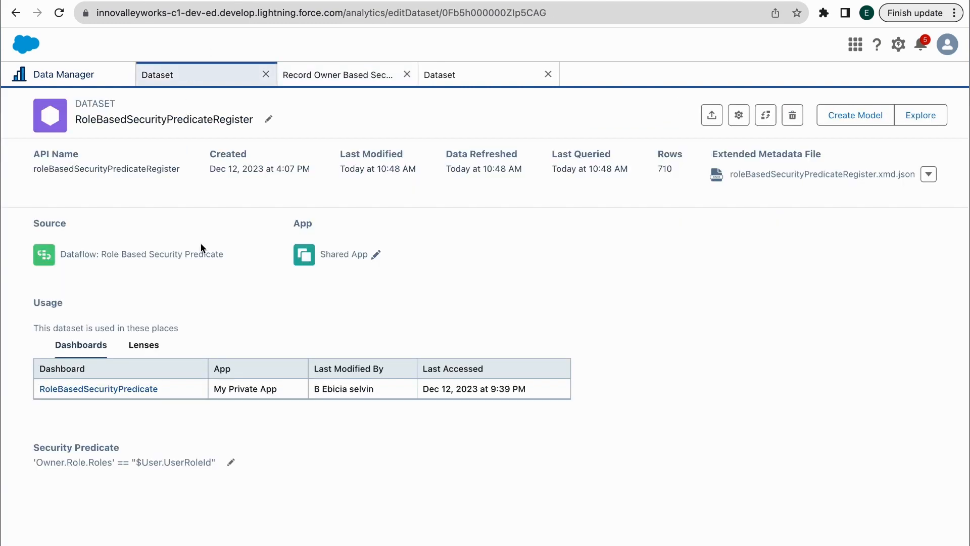
On the RecordOwnerSecurityPredicateDemo dataset, save the security predicate 'user.Id' == "$User.Id" and acknowledge the warning
click(457, 76)
click(72, 386)
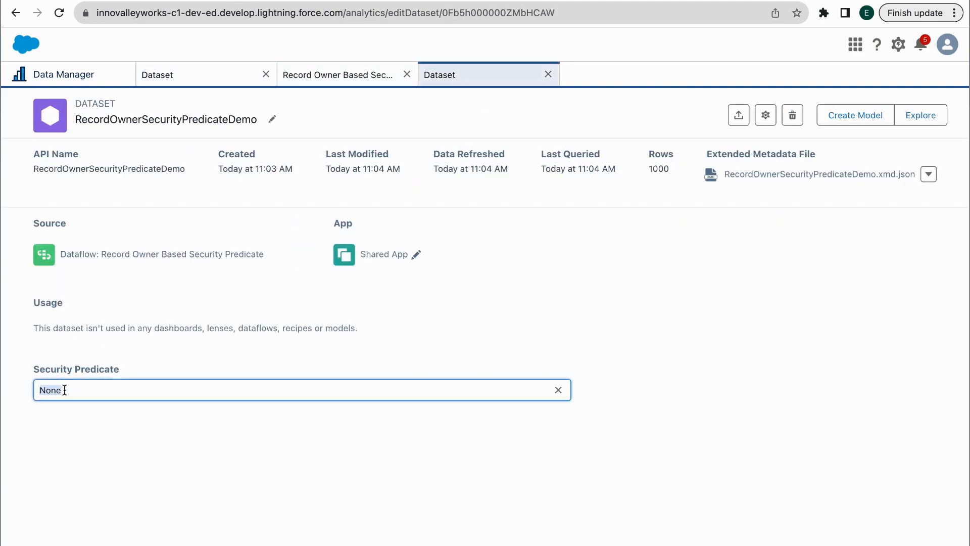
text(')
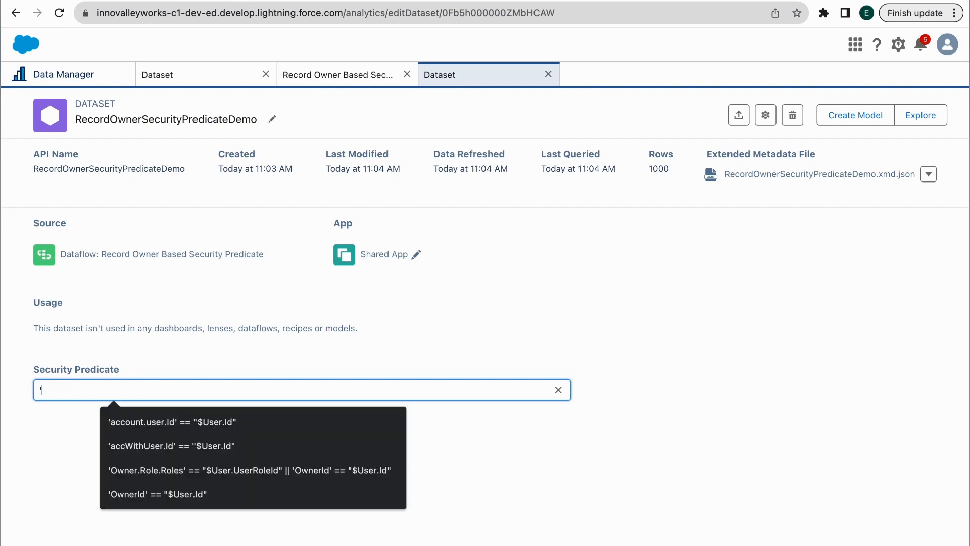
text(user.Id' )
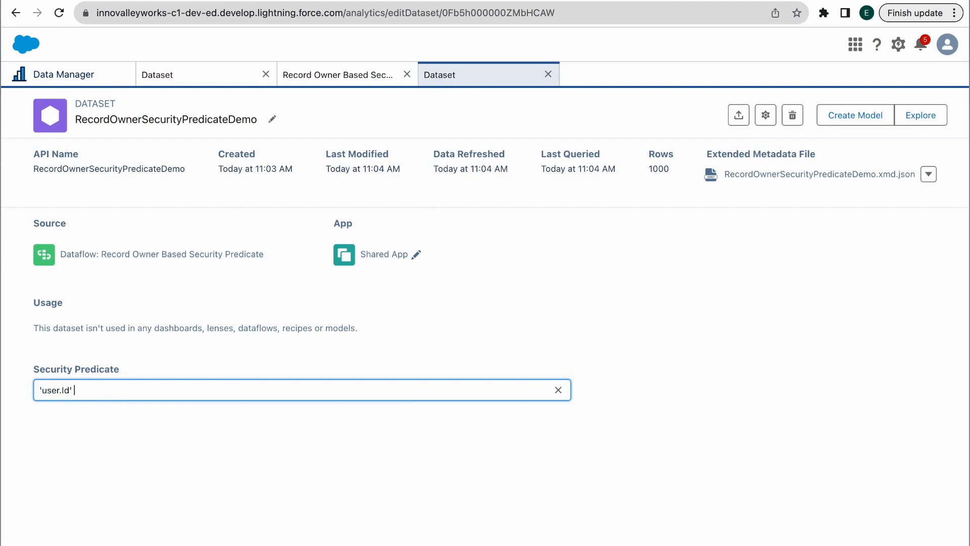
text(== "User.Id)
click(91, 390)
text($)
click(223, 481)
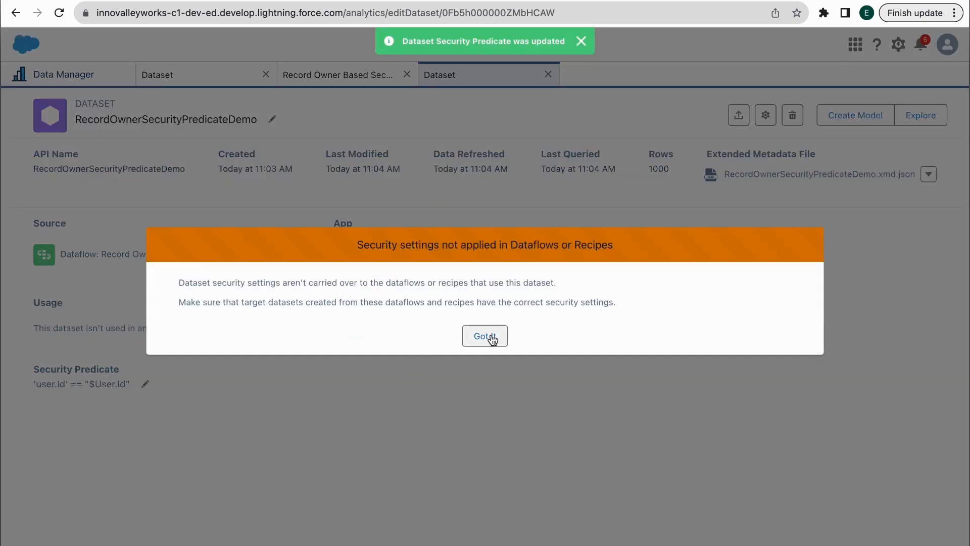
click(485, 337)
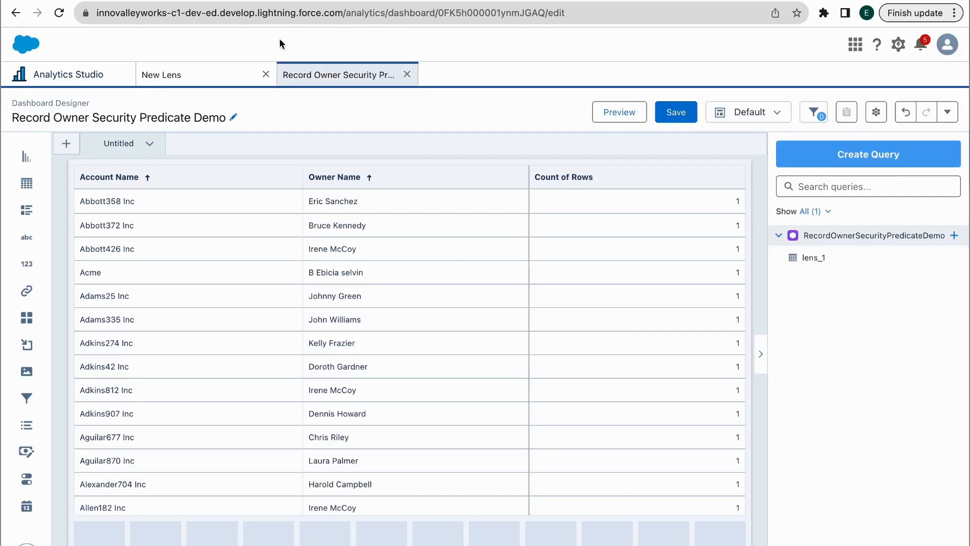
Preview the Record Owner Security Predicate Demo dashboard and reload the page
click(626, 121)
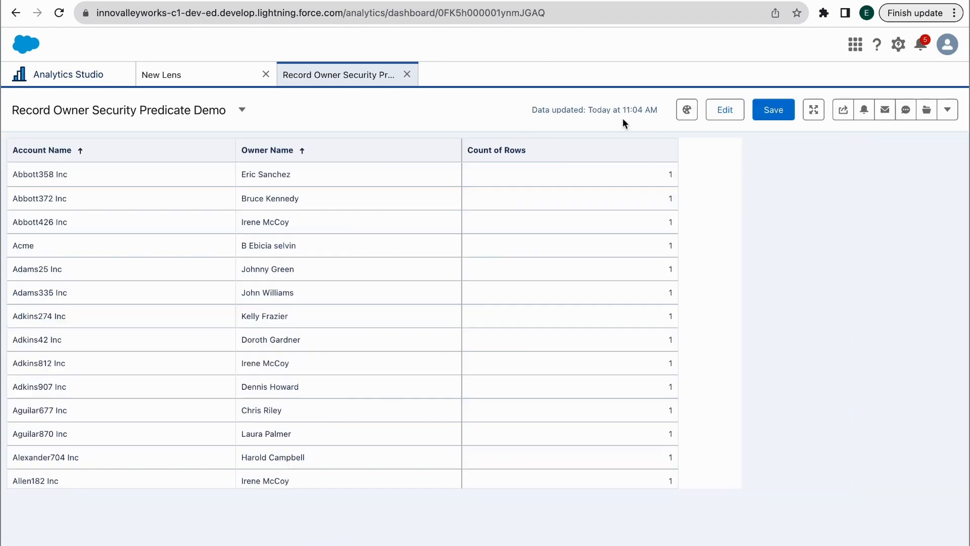
click(500, 14)
key(Return)
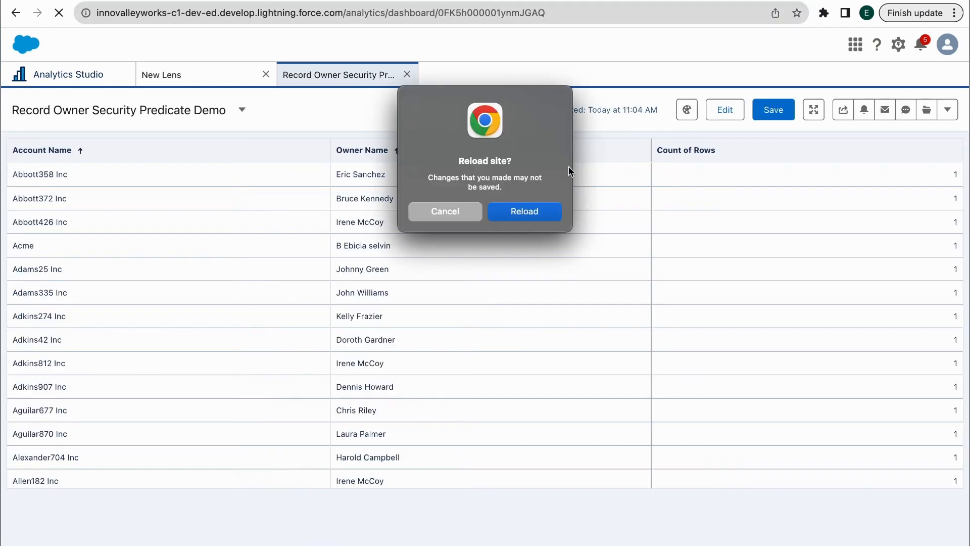
click(527, 202)
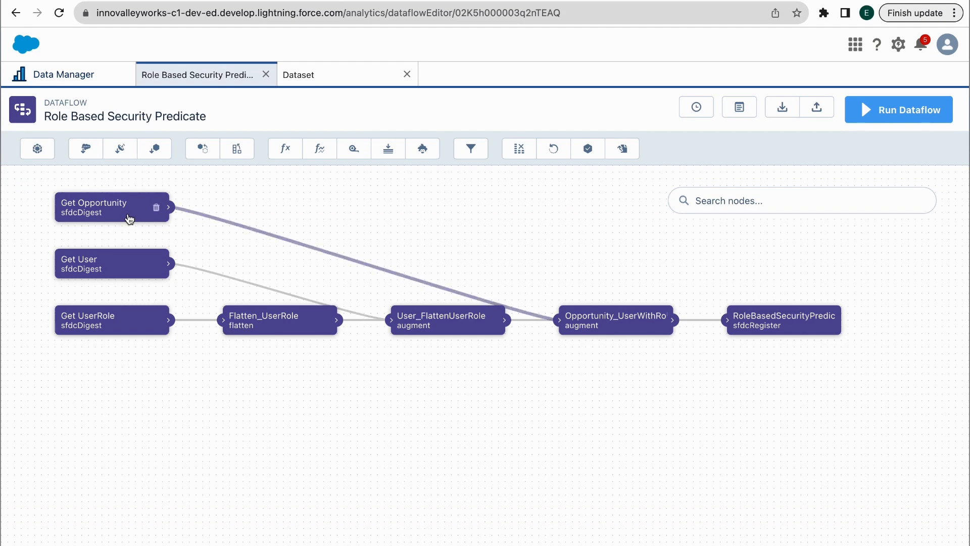
Inspect the fields pulled by the Get Opportunity and Get User nodes
click(128, 212)
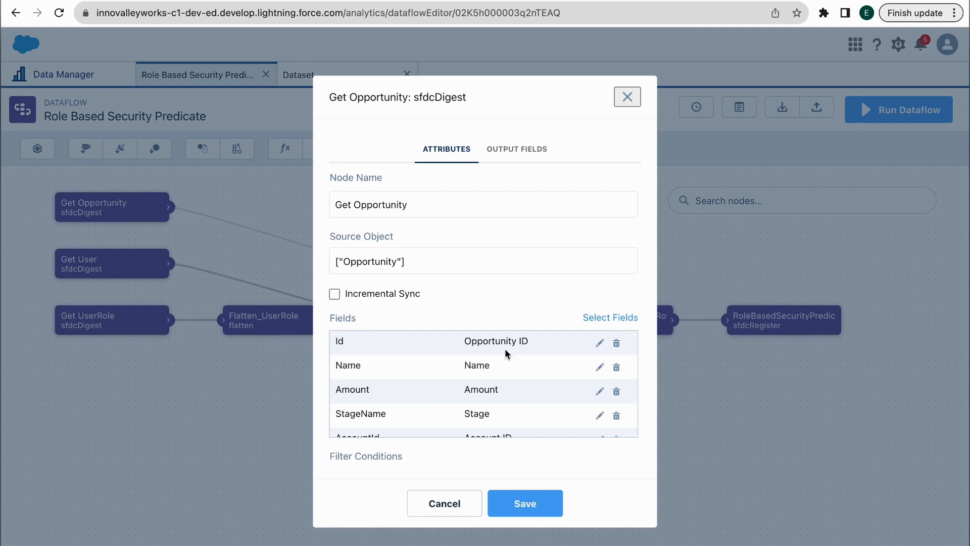
scroll(507, 354, down, 1)
scroll(507, 354, up, 1)
click(626, 96)
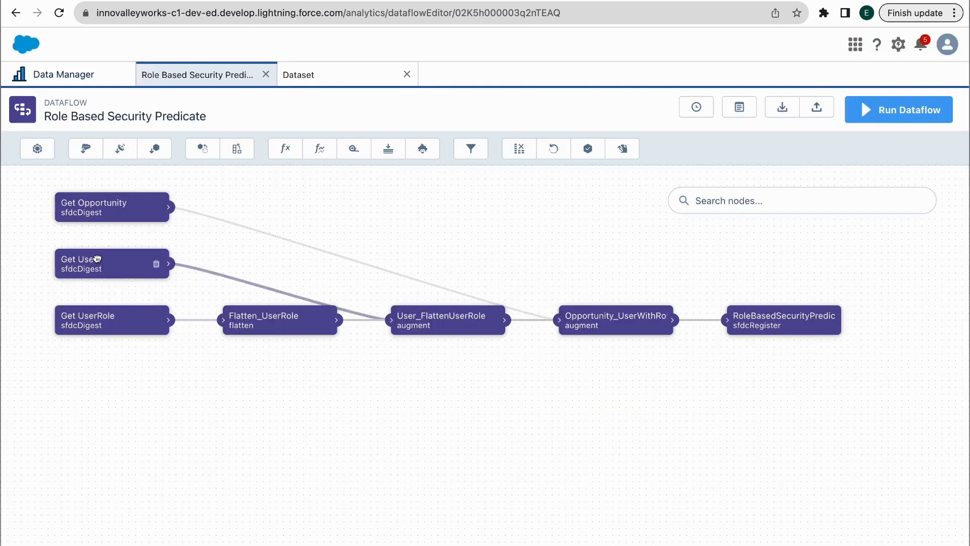
click(97, 259)
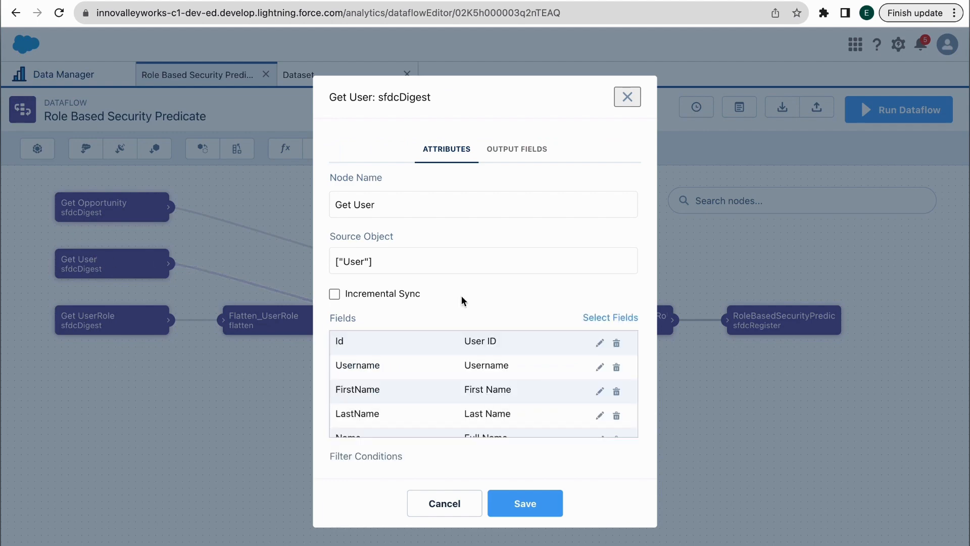
scroll(464, 300, down, 2)
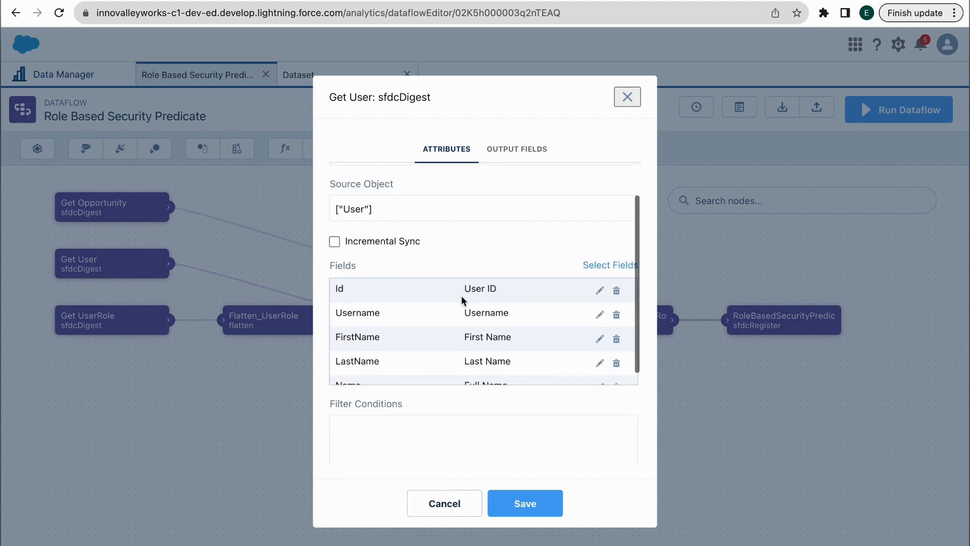
scroll(463, 300, up, 2)
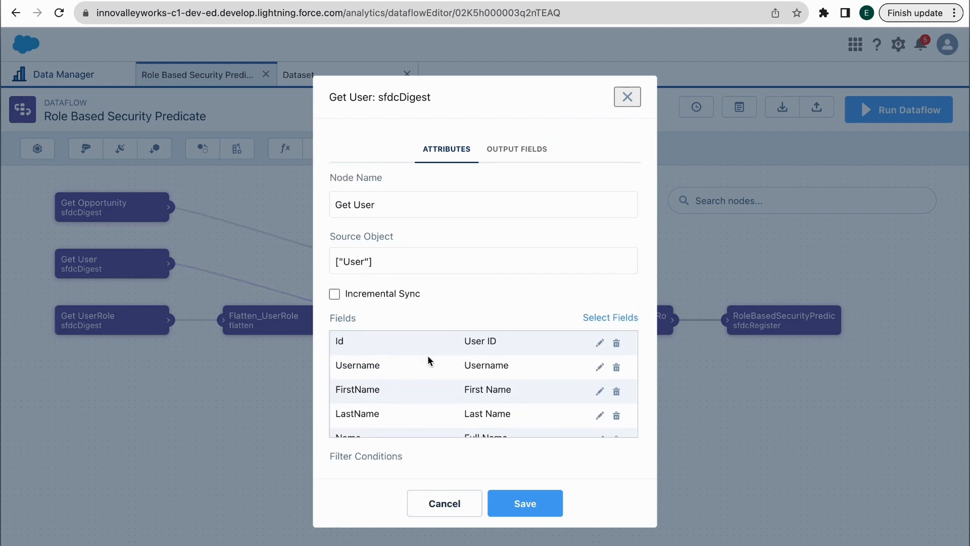
click(628, 97)
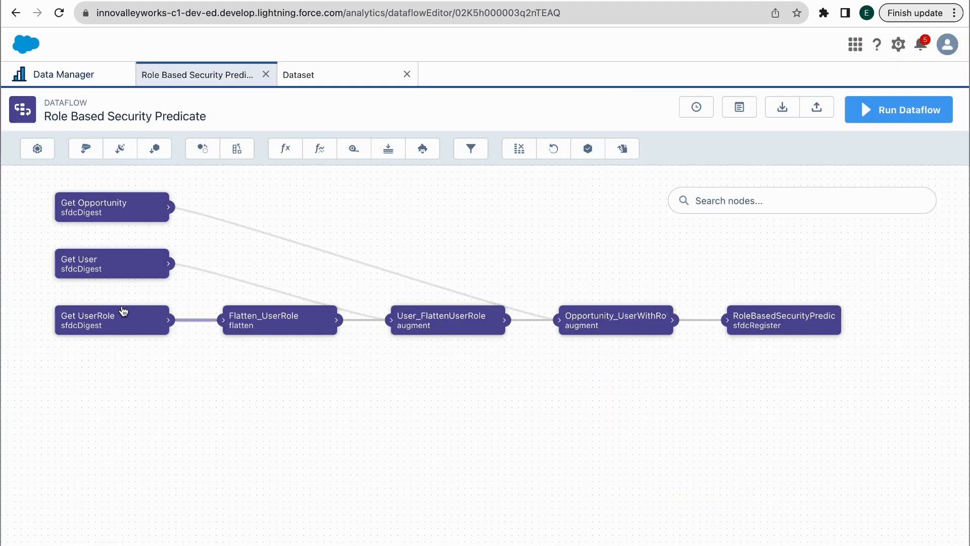
Inspect the Get UserRole node's fields, then switch to the role-list spreadsheet
click(104, 316)
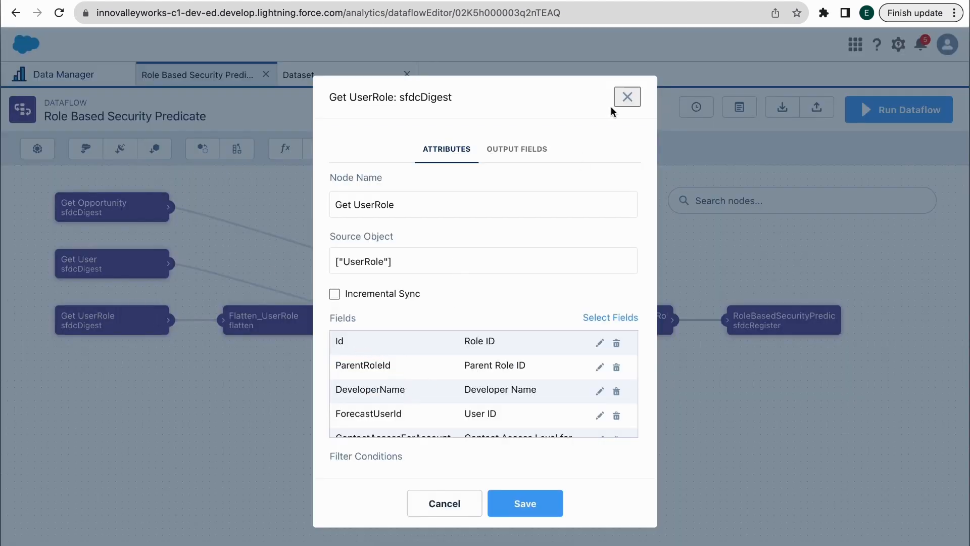
click(624, 99)
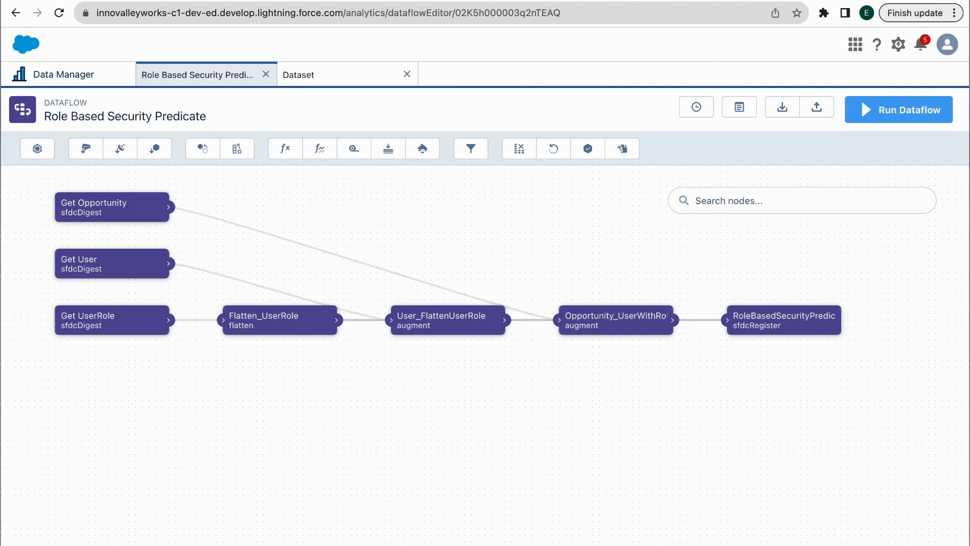
key(ctrl+Tab)
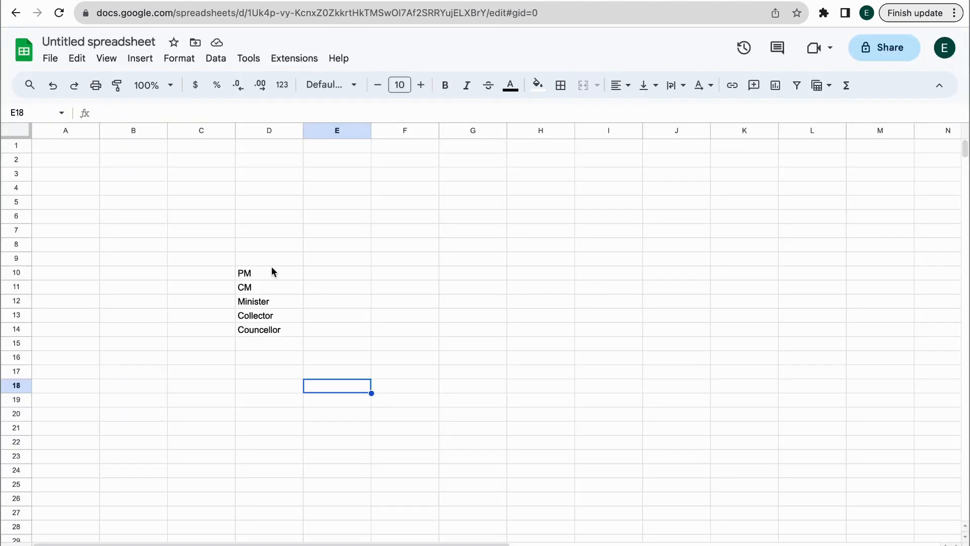
Copy CM through Councellor from column D into column E starting at E11
click(272, 273)
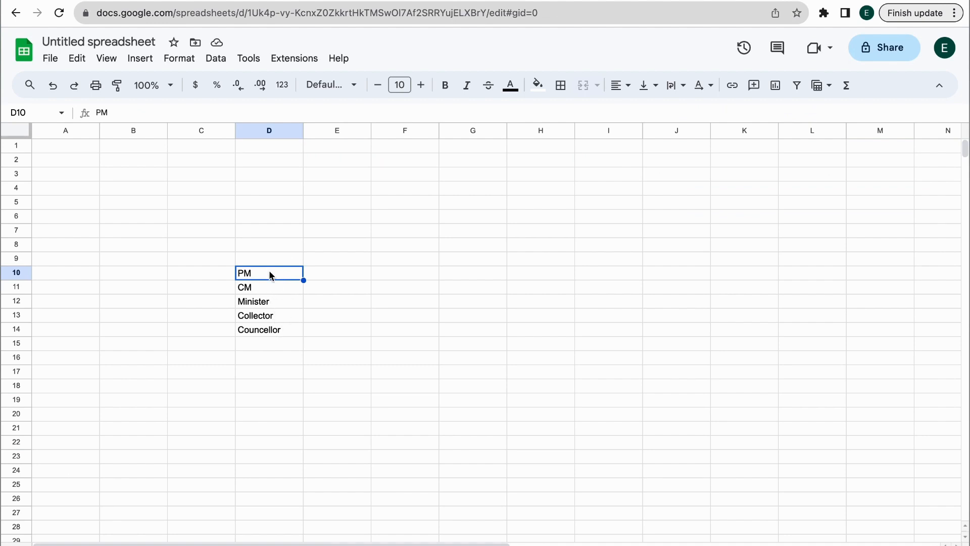
shift+click(272, 331)
key(super+c)
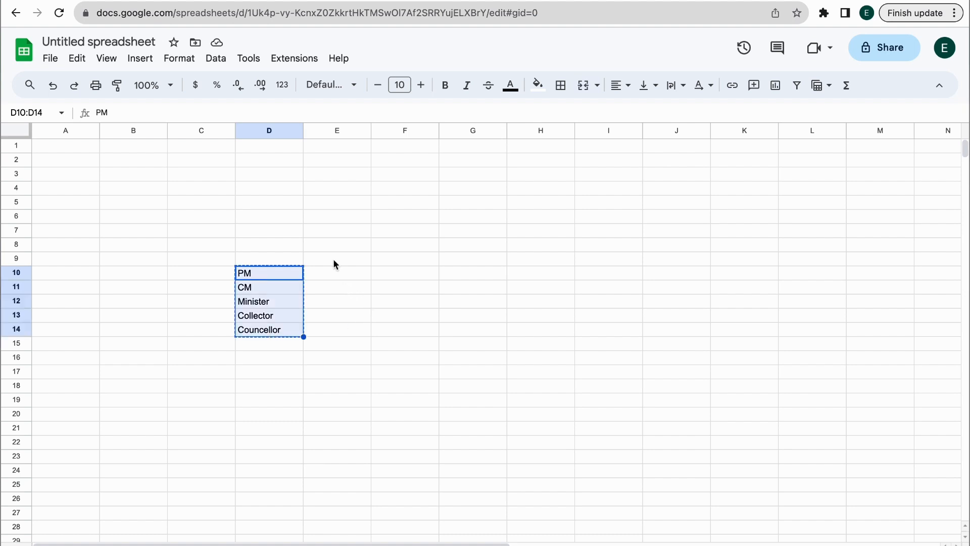
click(334, 272)
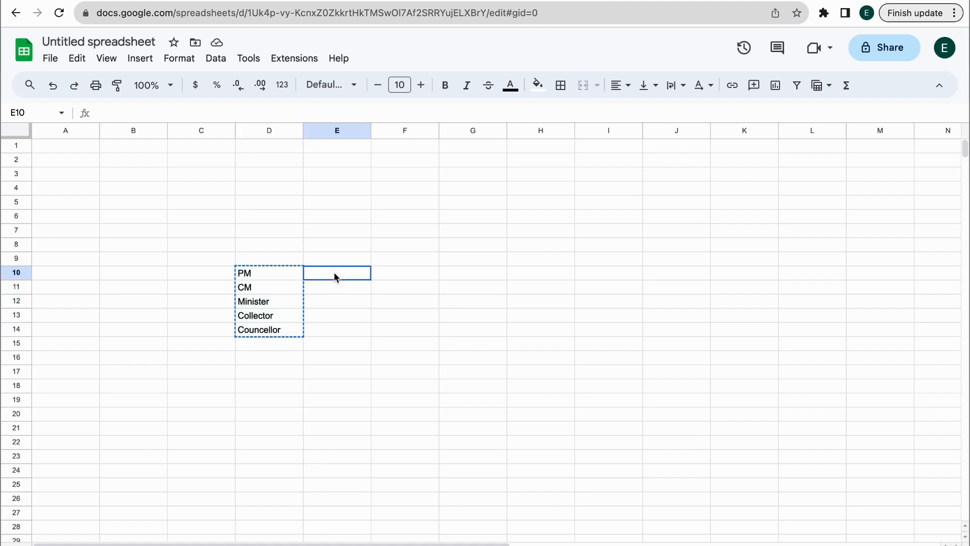
click(270, 285)
shift+click(262, 331)
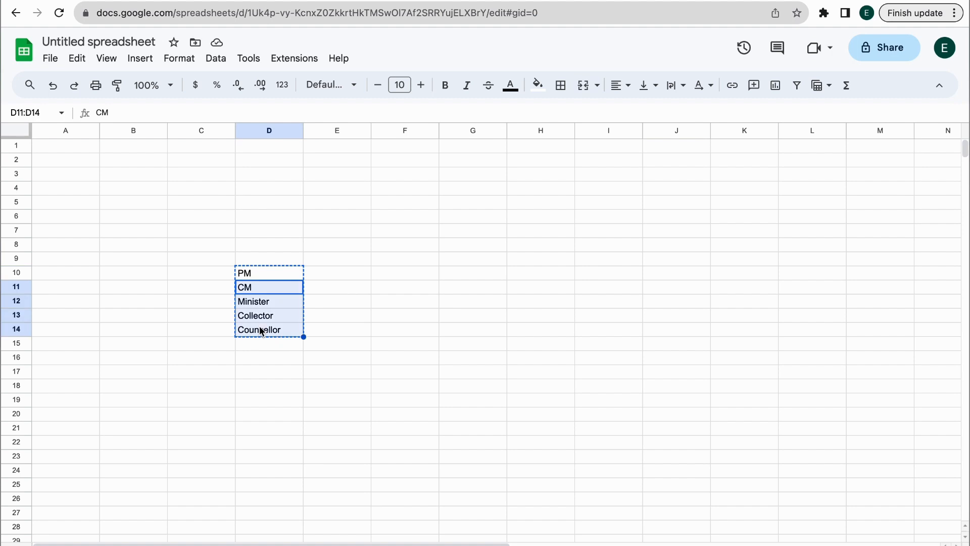
click(321, 291)
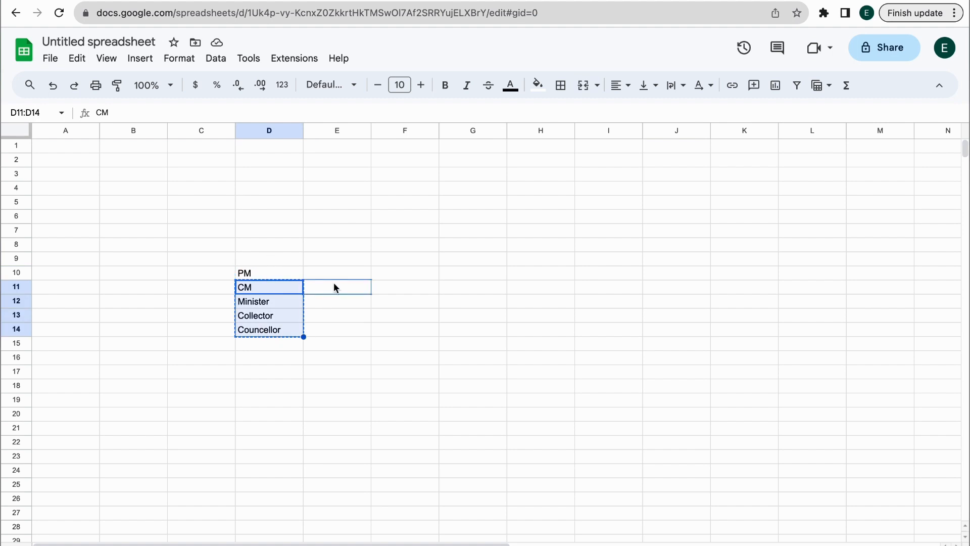
key(ctrl+v)
click(328, 284)
key(ctrl+v)
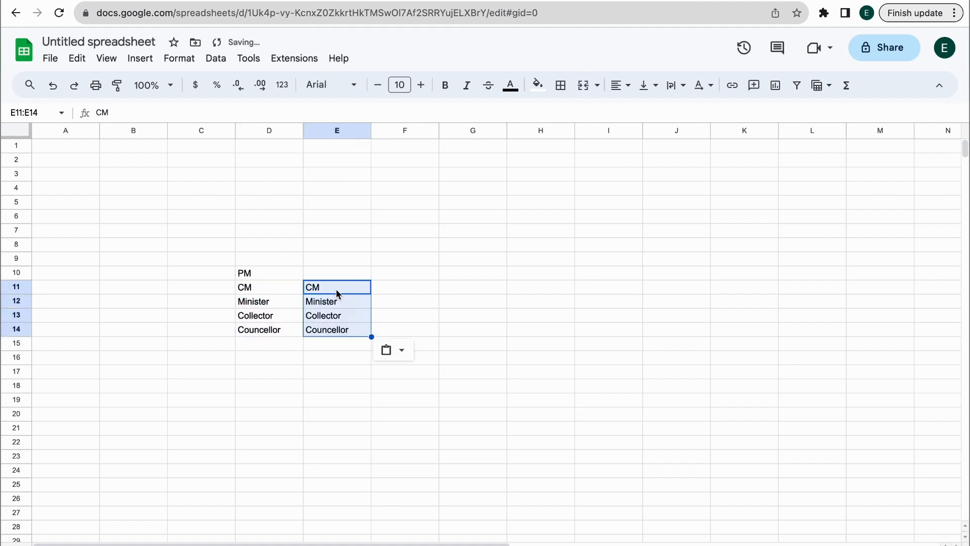
click(338, 330)
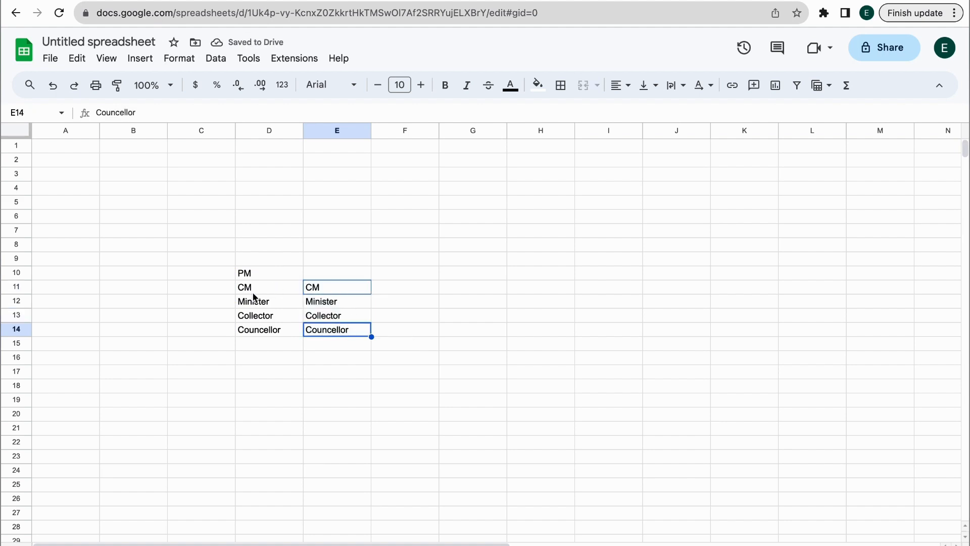
Copy Minister through Councellor from column E into column F starting at F12
click(254, 292)
click(334, 289)
click(341, 303)
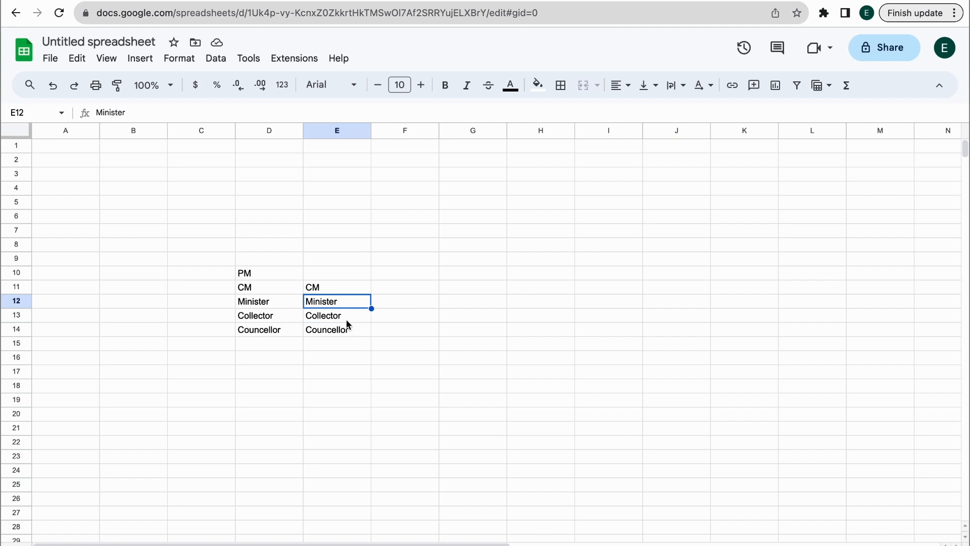
drag(348, 325, 348, 331)
key(ctrl+c)
click(404, 300)
key(ctrl+v)
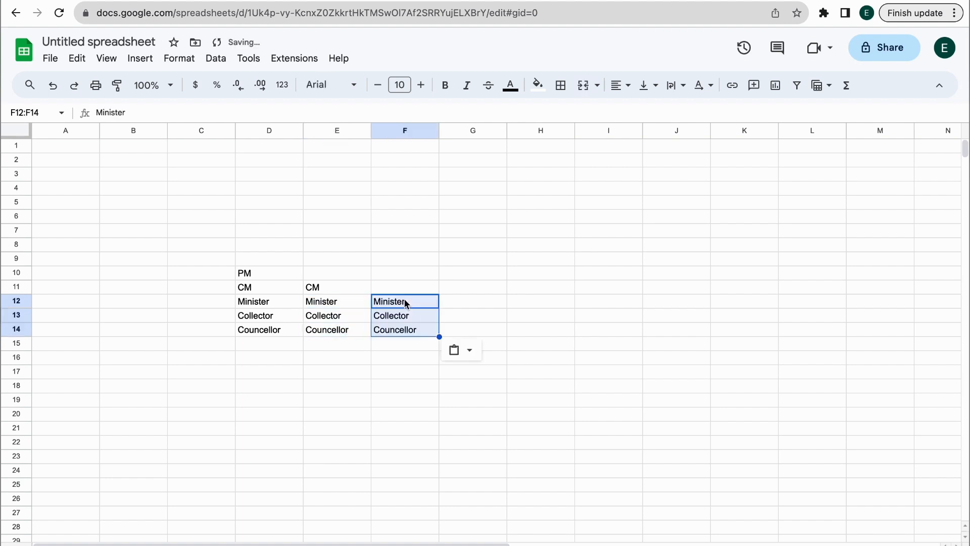
click(400, 307)
key(Delete)
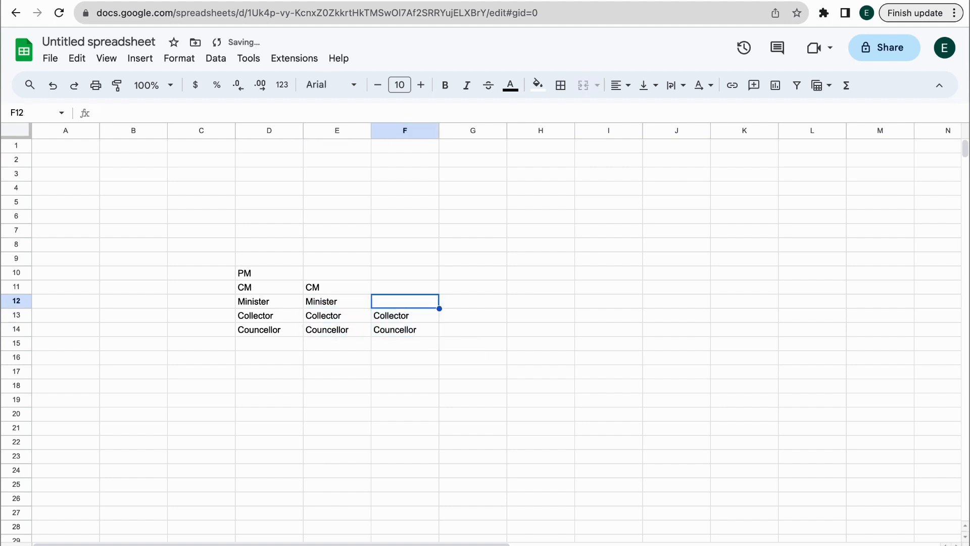
key(ctrl+v)
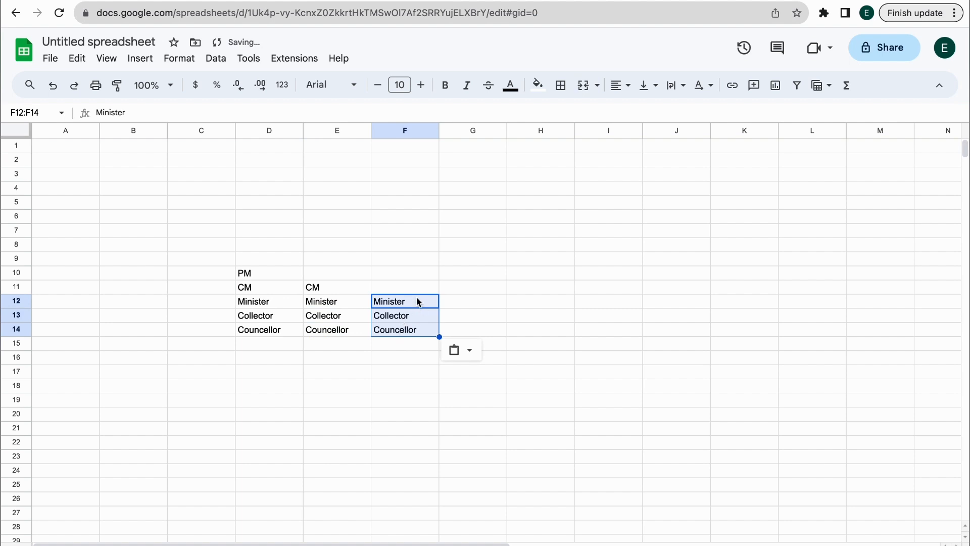
click(410, 302)
Copy Collector and Councellor from column F into G13:G14
click(410, 317)
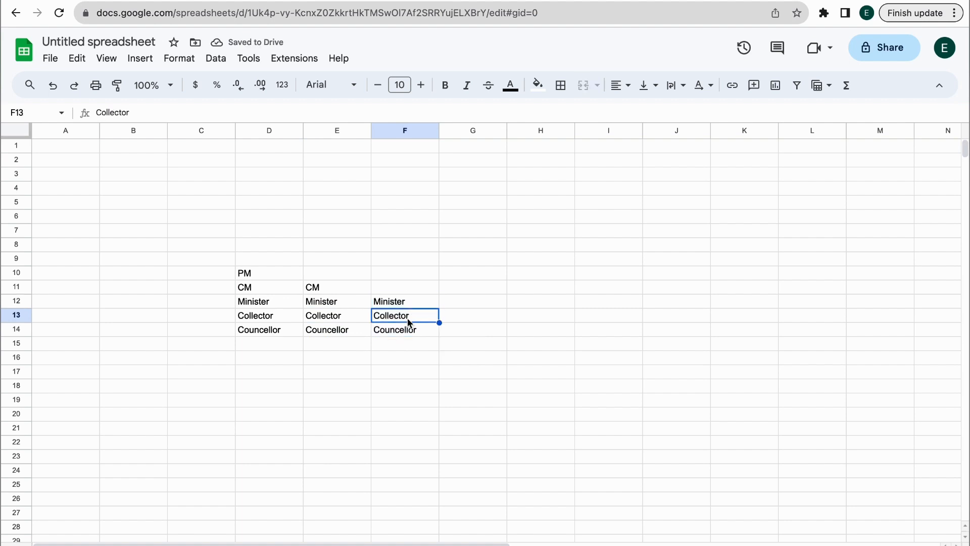
drag(409, 323, 408, 326)
key(ctrl+c)
click(481, 319)
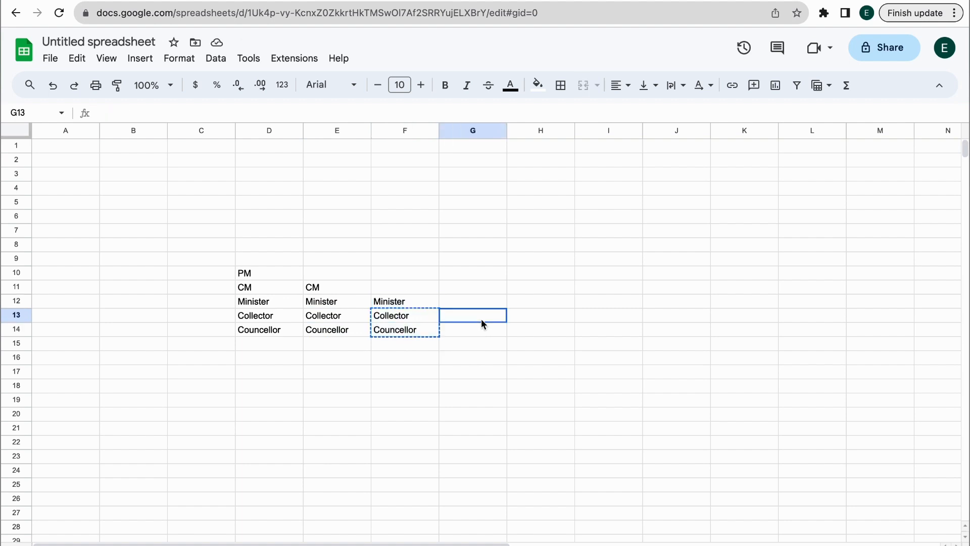
key(ctrl+v)
click(480, 304)
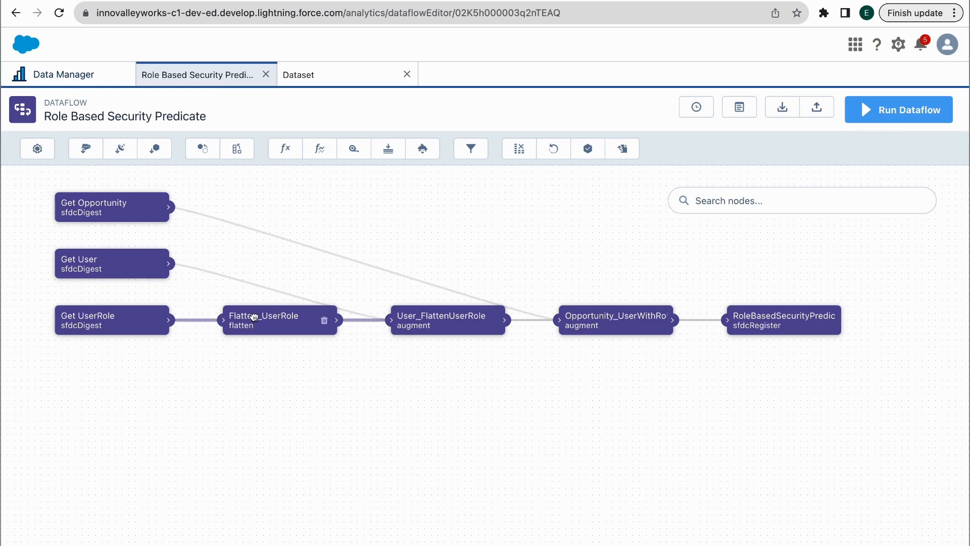
click(261, 320)
scroll(447, 324, down, 3)
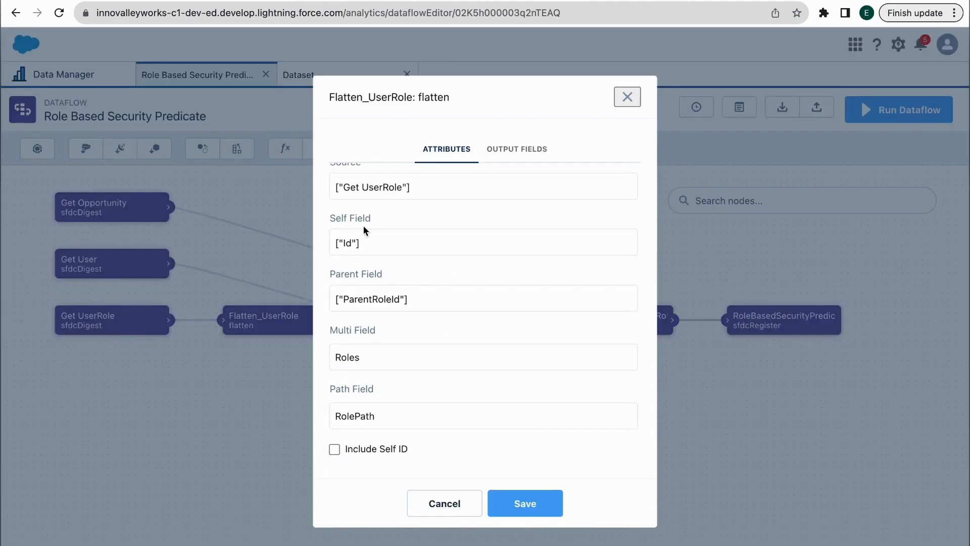
scroll(369, 232, up, 1)
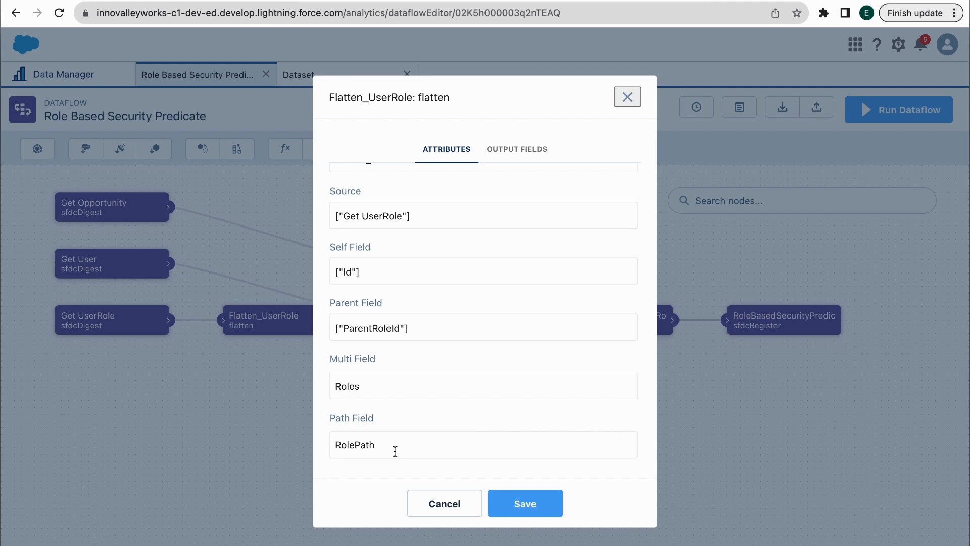
click(628, 98)
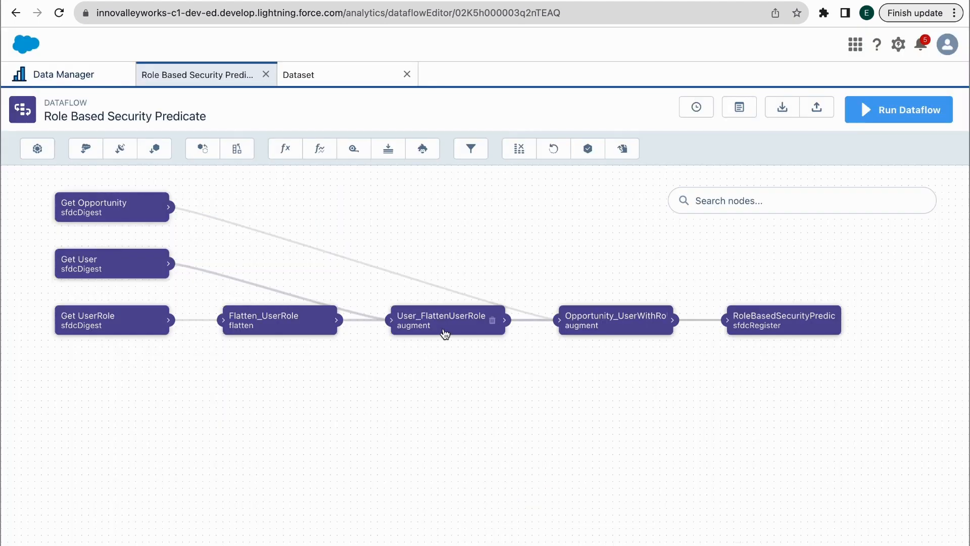
Review the User_FlattenUserRole augment node's settings
click(445, 334)
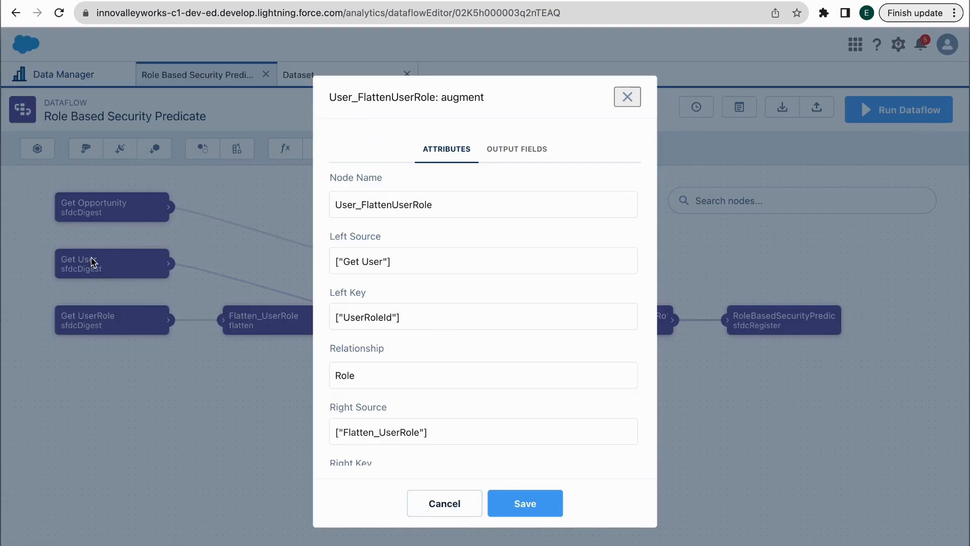
scroll(526, 356, down, 2)
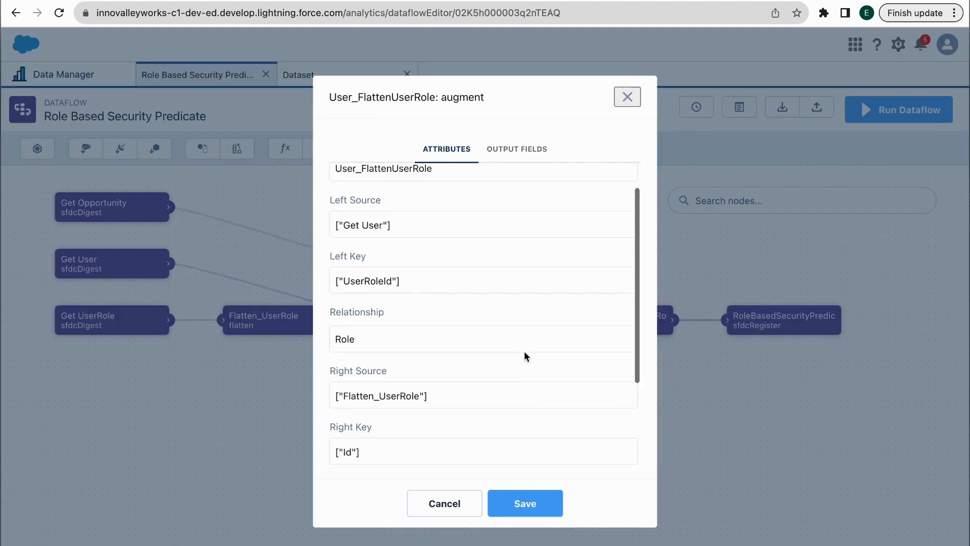
scroll(523, 351, up, 2)
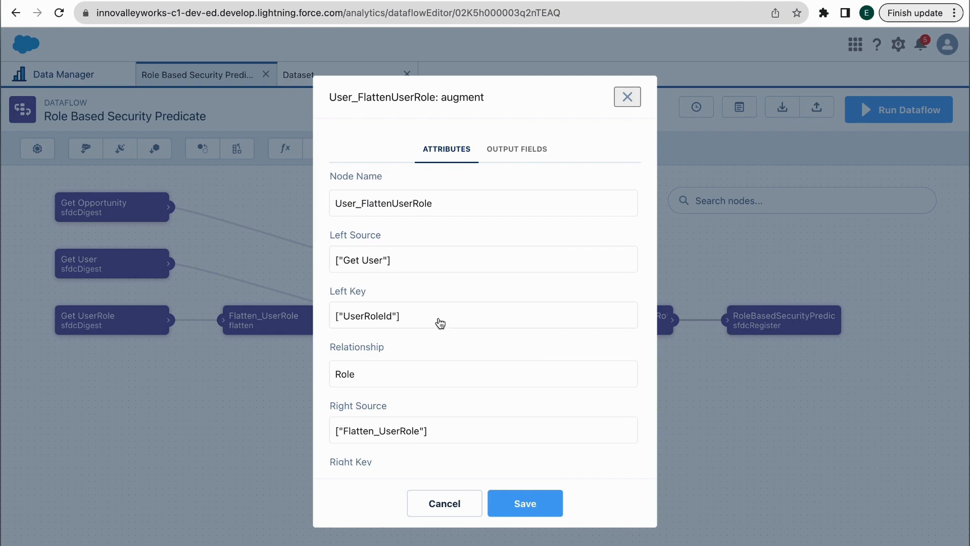
scroll(439, 323, down, 5)
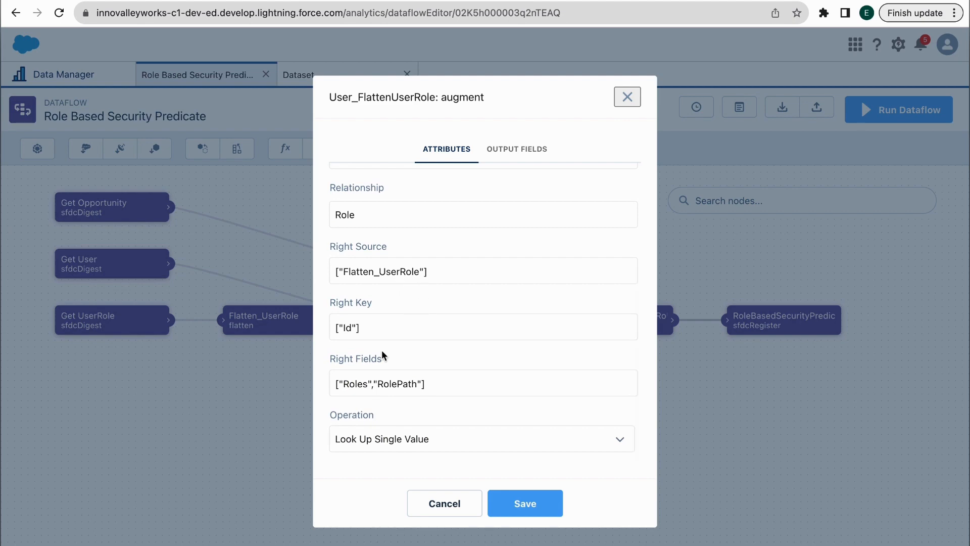
scroll(415, 316, up, 3)
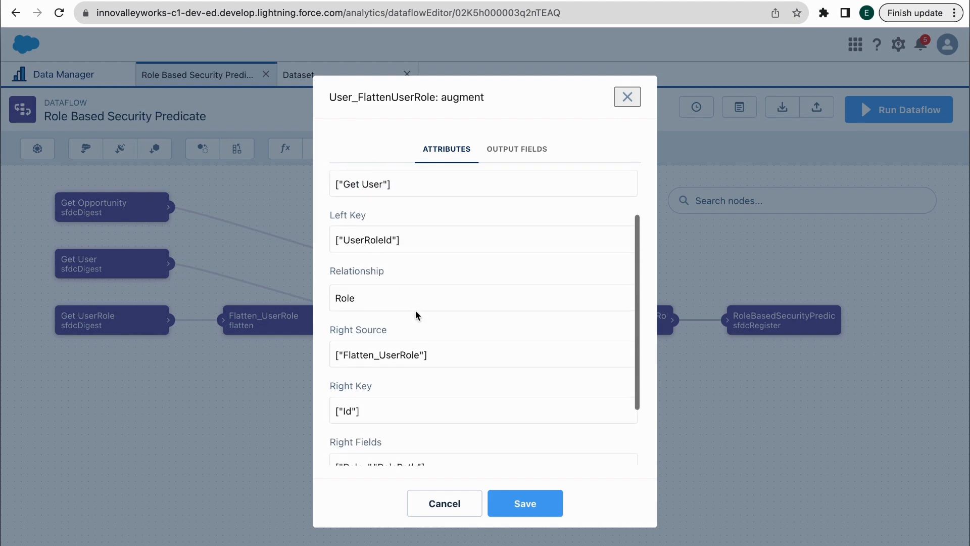
scroll(401, 278, down, 3)
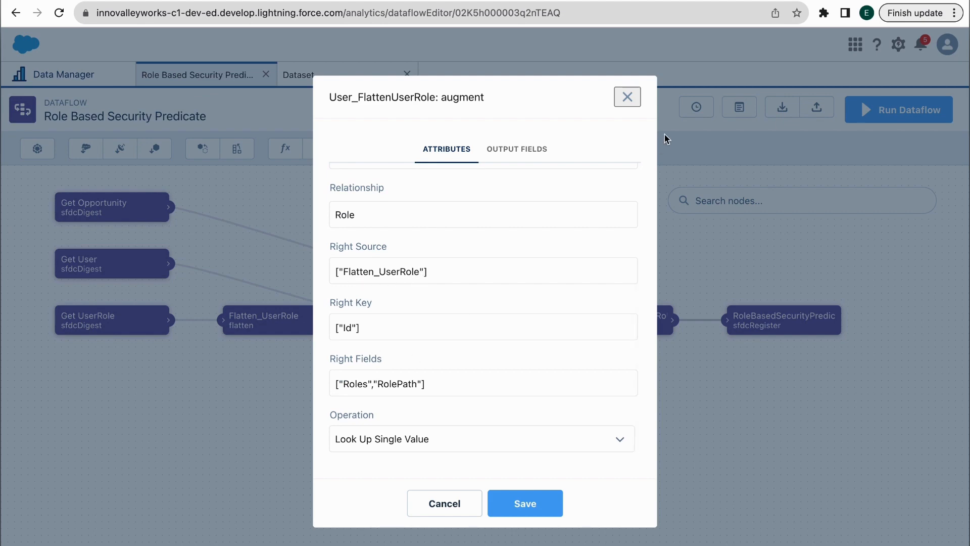
click(627, 97)
Review the Opportunity_UserWithRoles augment settings, then show the dataset details page
click(617, 333)
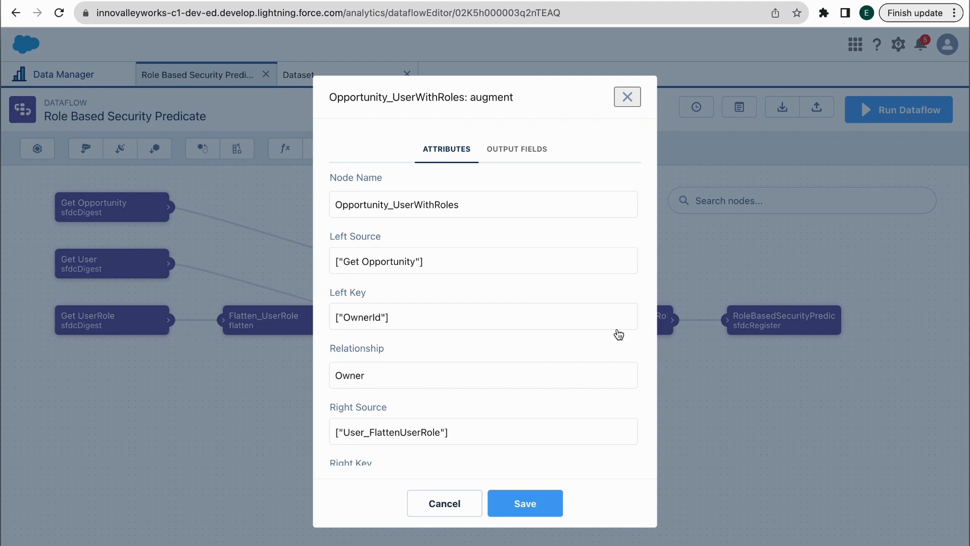
scroll(463, 329, down, 1)
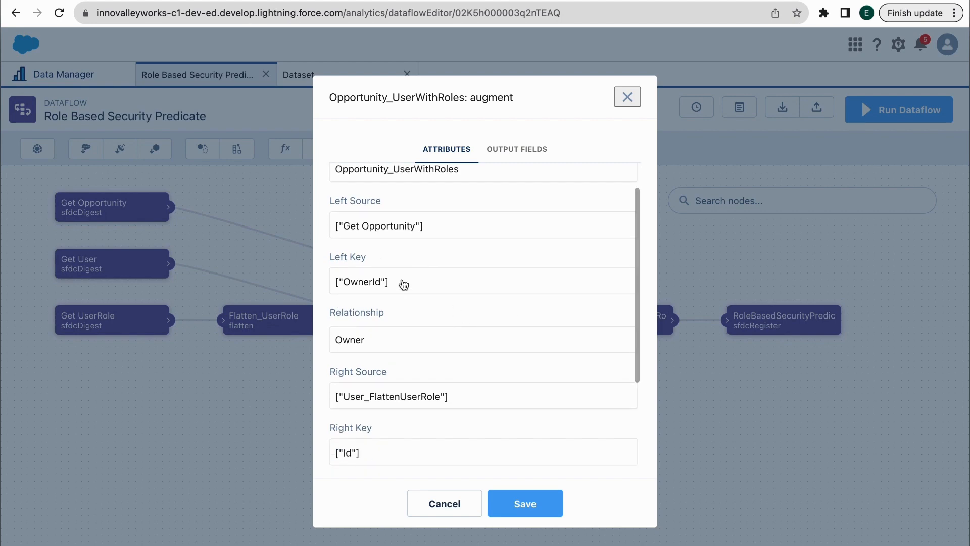
scroll(363, 288, down, 3)
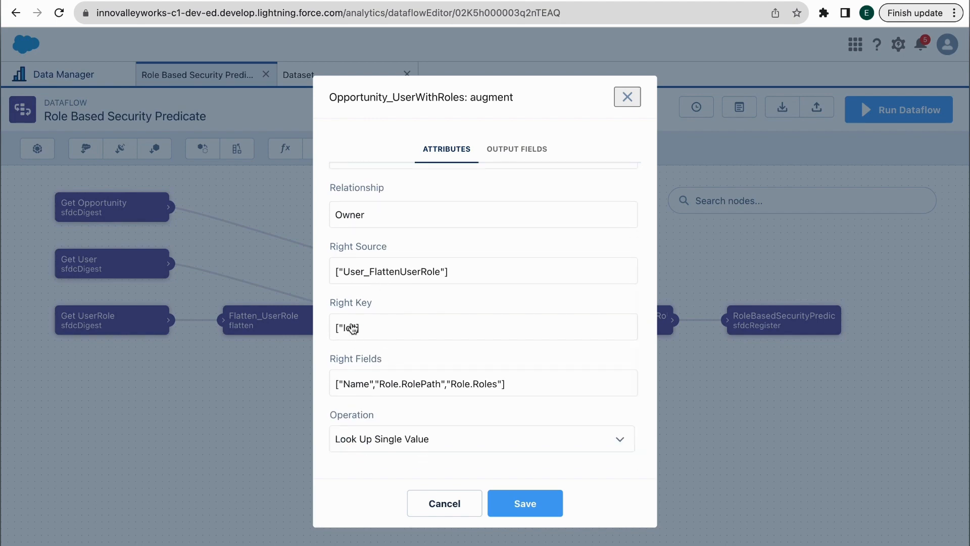
click(627, 99)
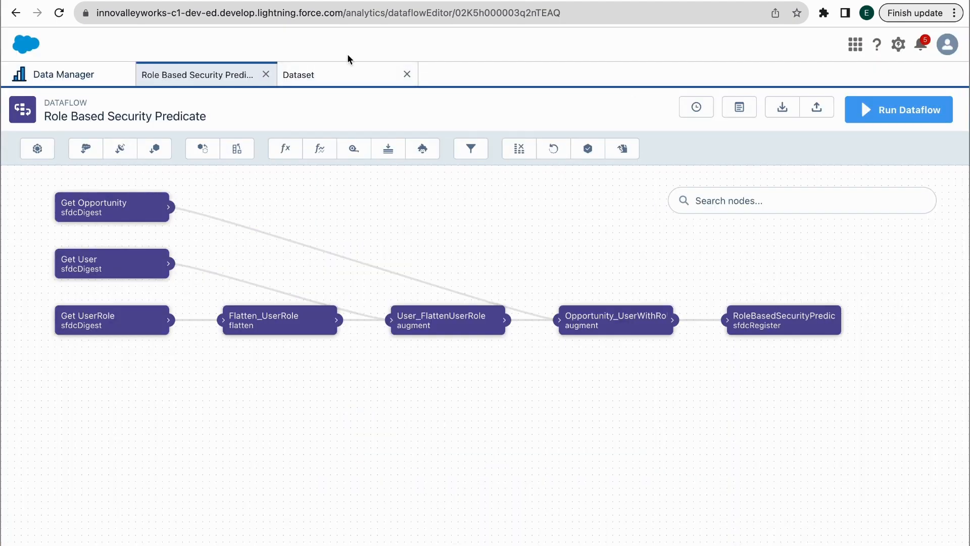
click(346, 75)
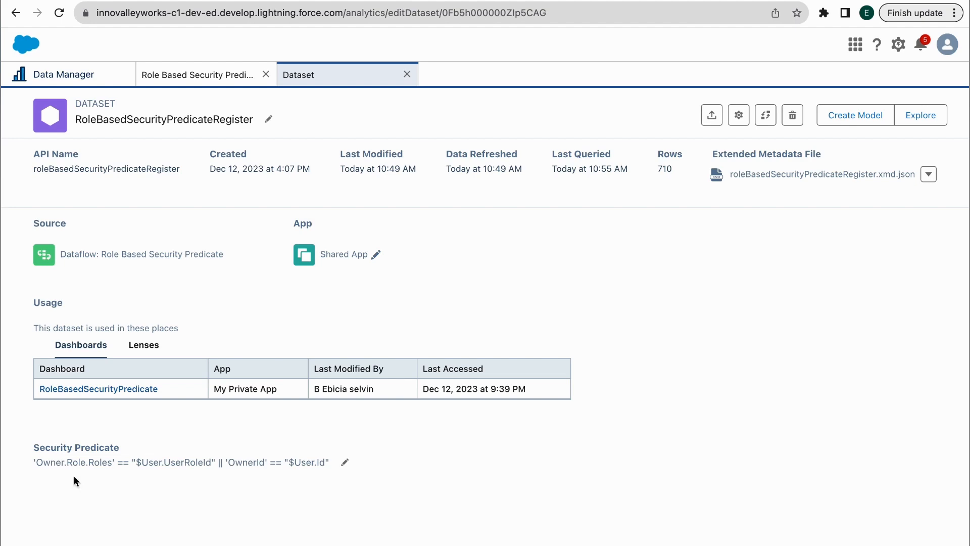
click(187, 85)
click(753, 314)
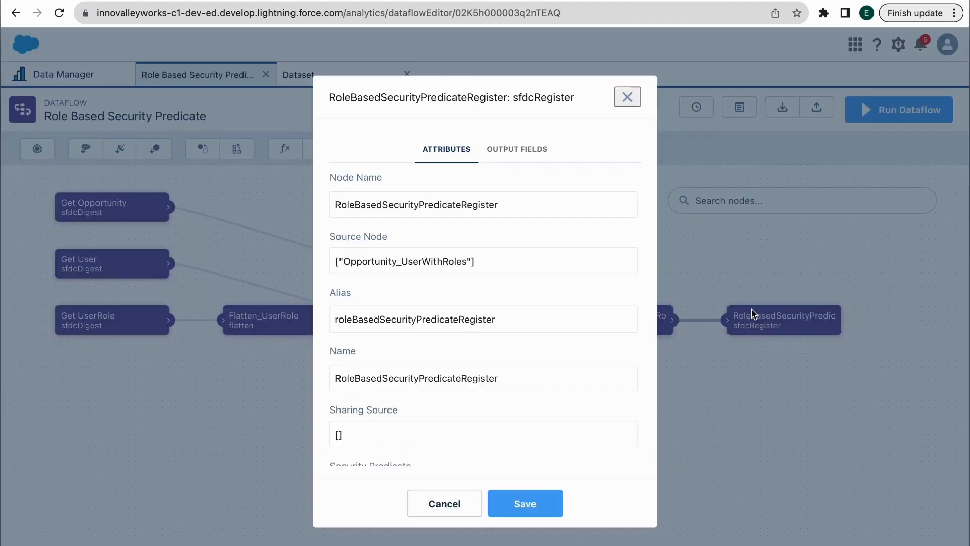
click(516, 149)
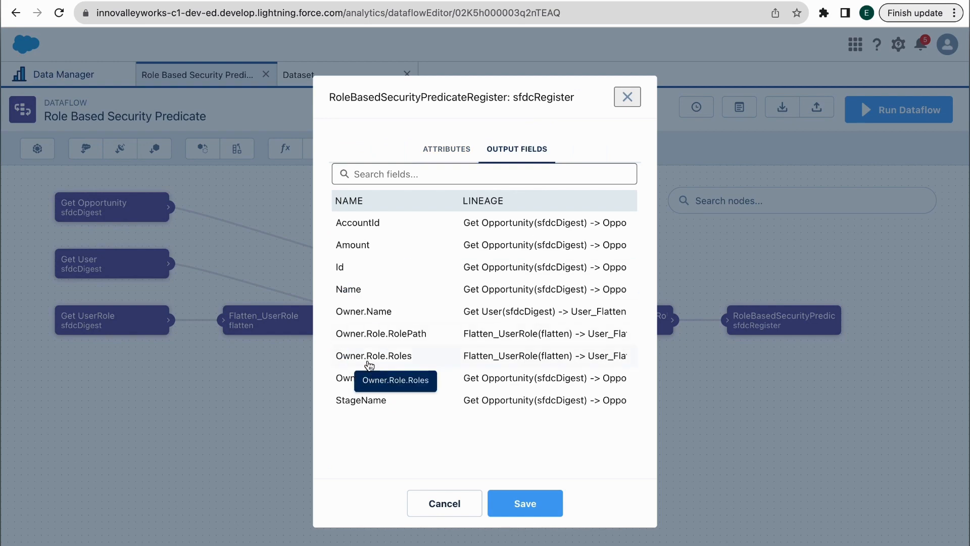
click(626, 97)
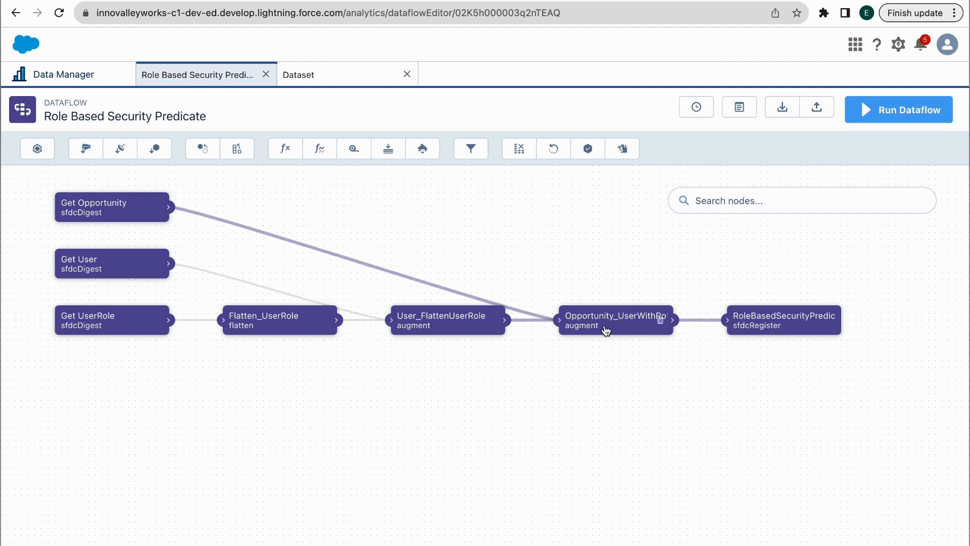
click(425, 326)
scroll(426, 331, down, 3)
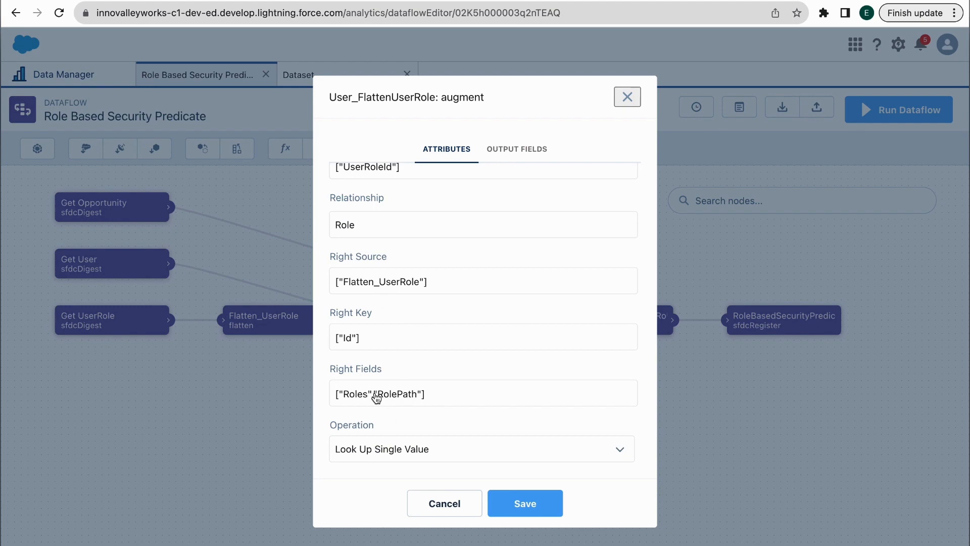
click(624, 103)
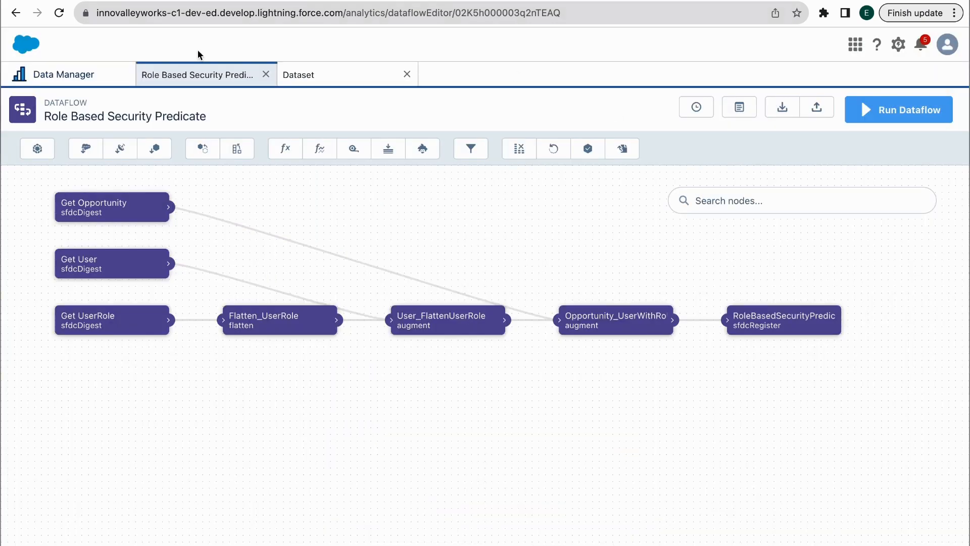
click(303, 75)
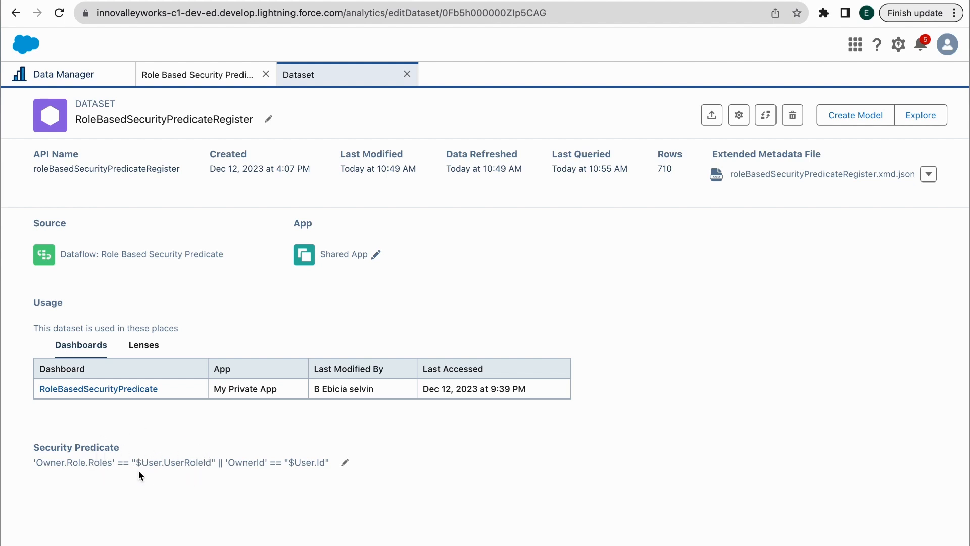
Reload the RoleBasedSecurityPredicate dashboard and select the second Owner Name in the table
drag(222, 462, 337, 475)
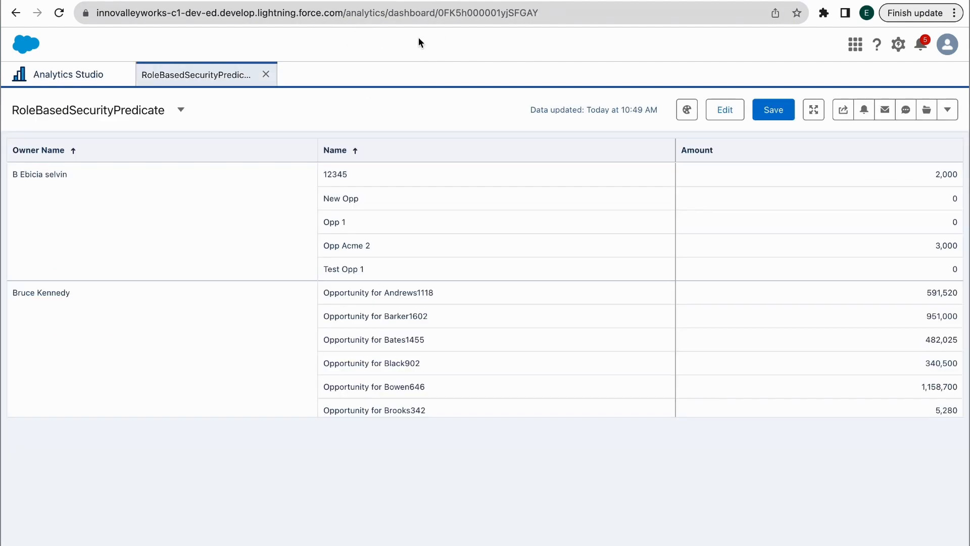
click(388, 14)
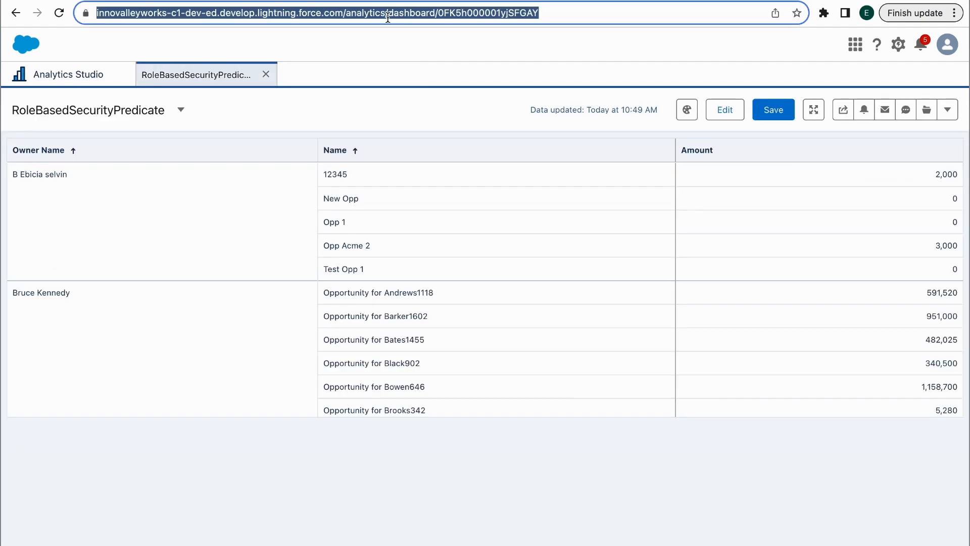
key(Return)
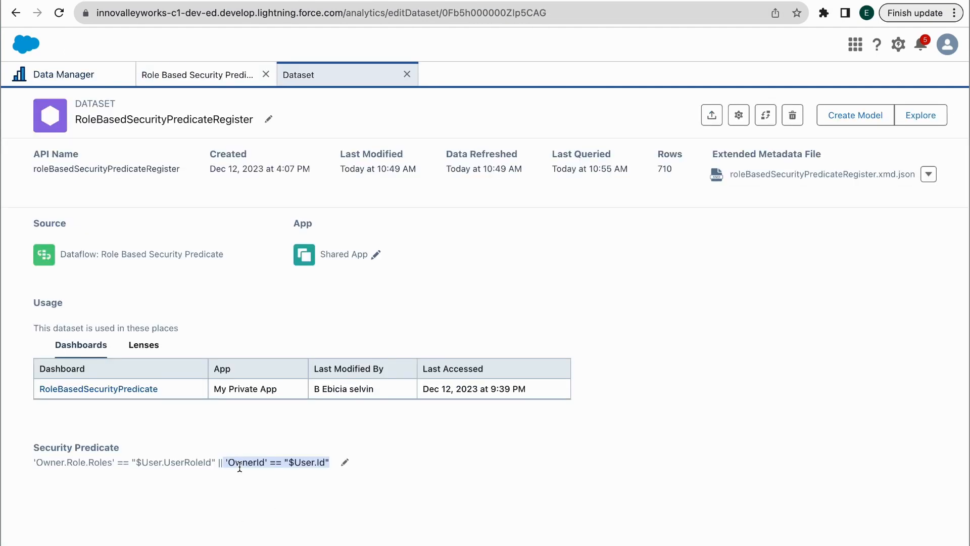
click(239, 467)
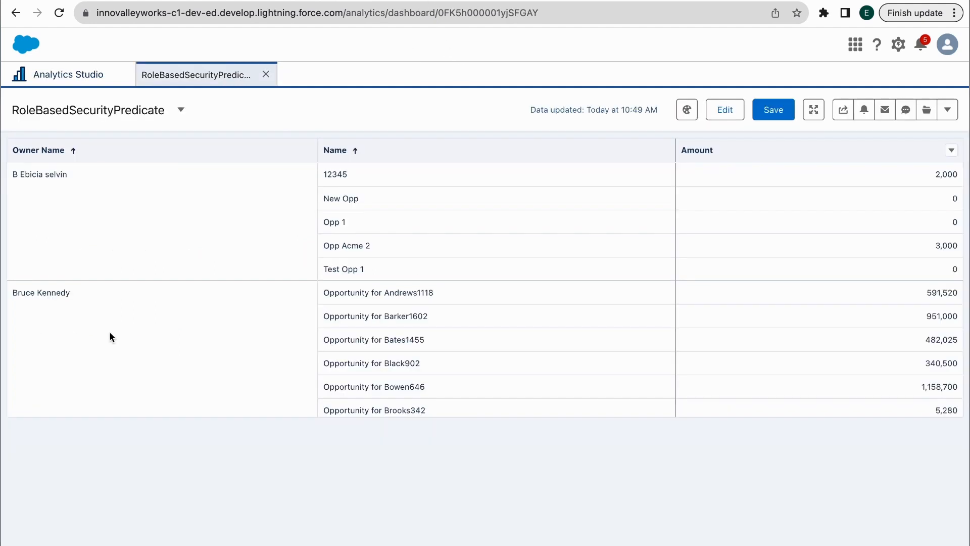
drag(19, 292, 71, 292)
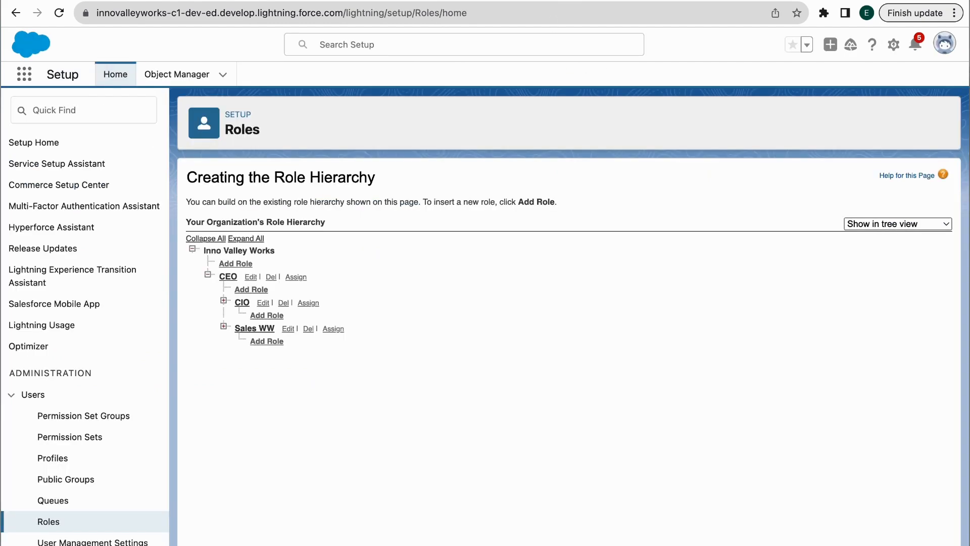
Find the copied owner in the user query results and expand Sales WW to show Sales AMER and Sales EMEA
mouse_move(674, 9)
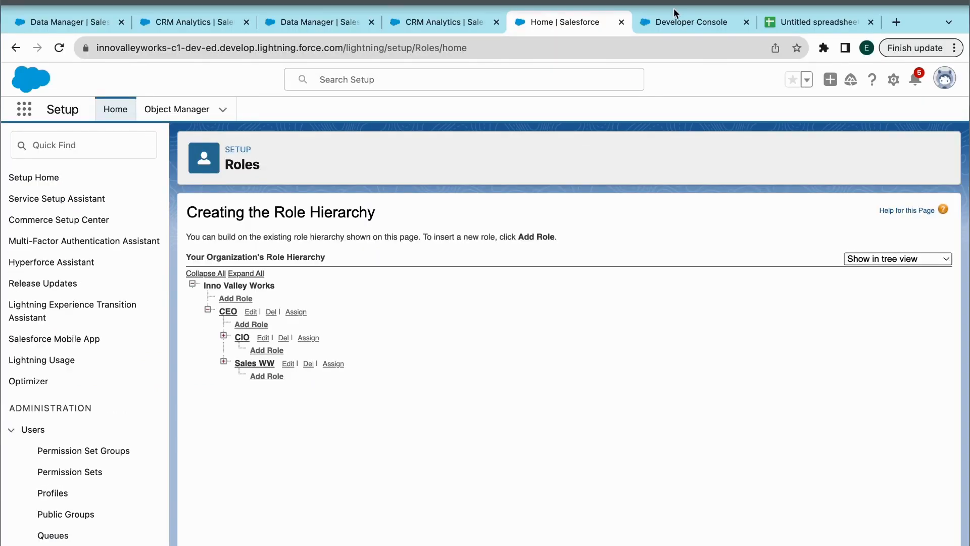
click(674, 25)
key(super+f)
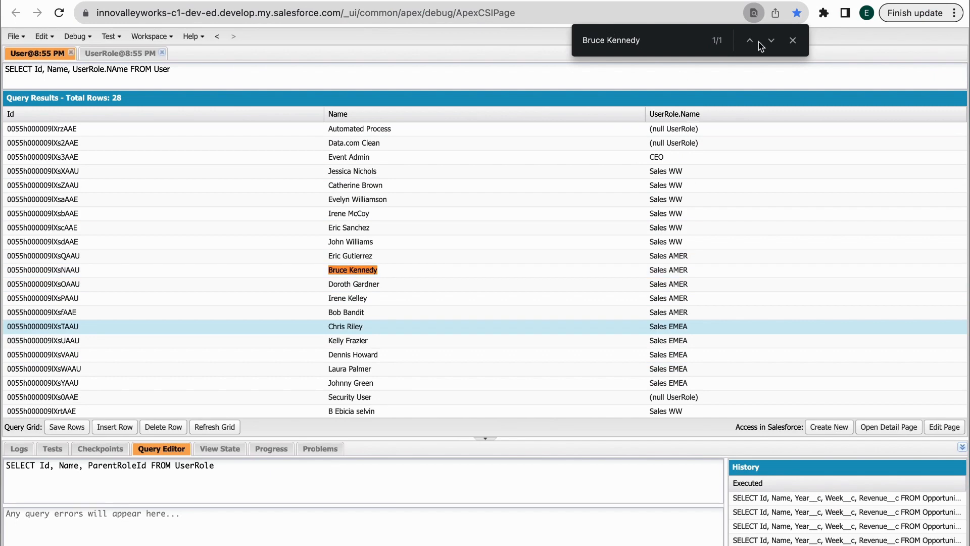
key(ctrl+Tab)
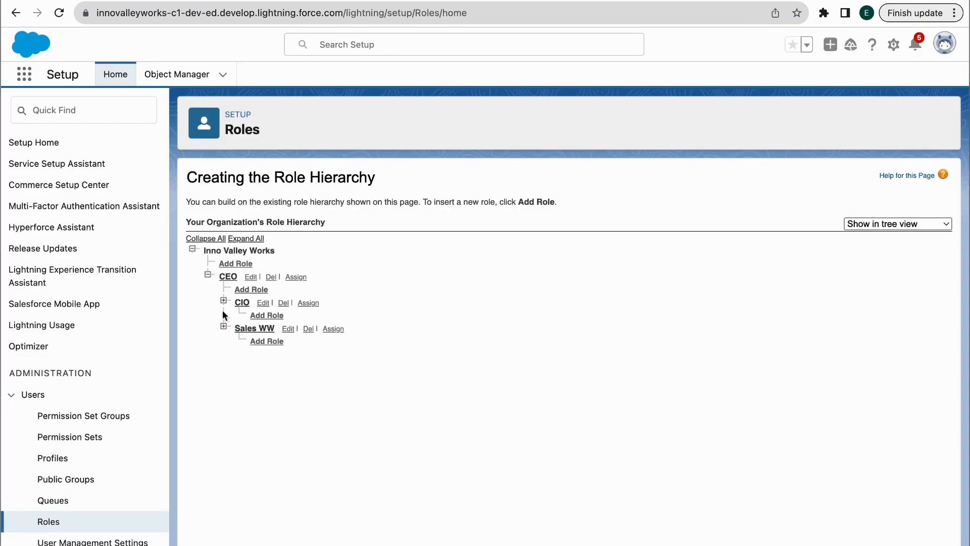
click(223, 326)
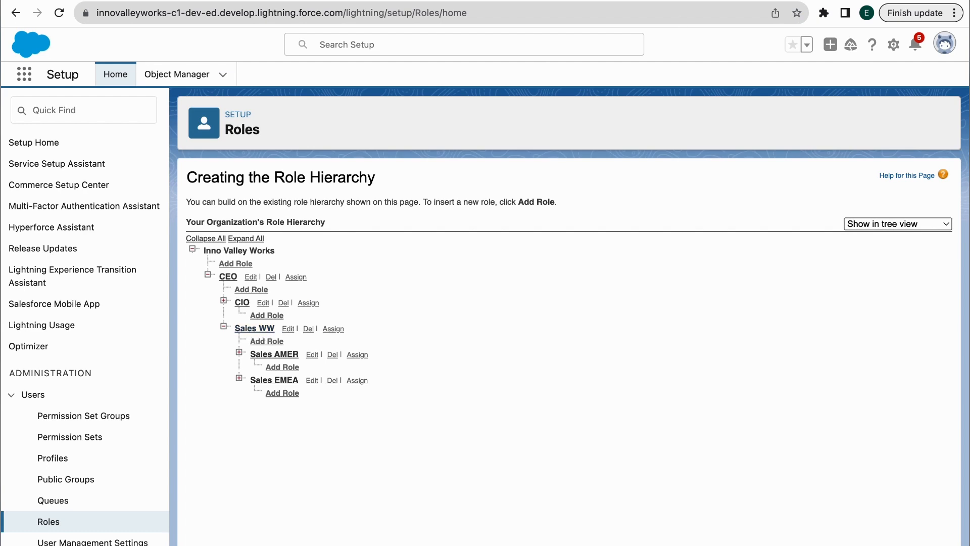
Take the next owner's name from the dashboard and look it up in the user query results
click(692, 1)
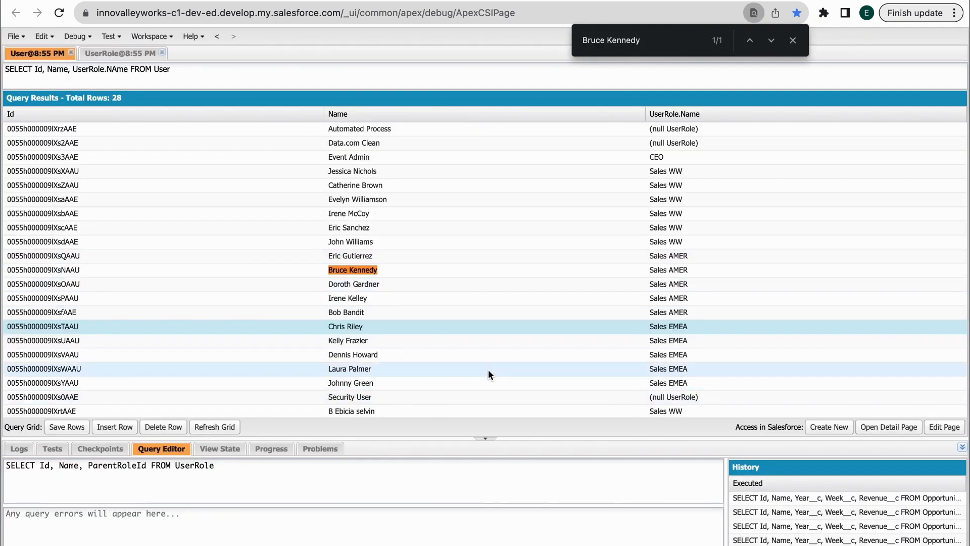
scroll(488, 369, down, 2)
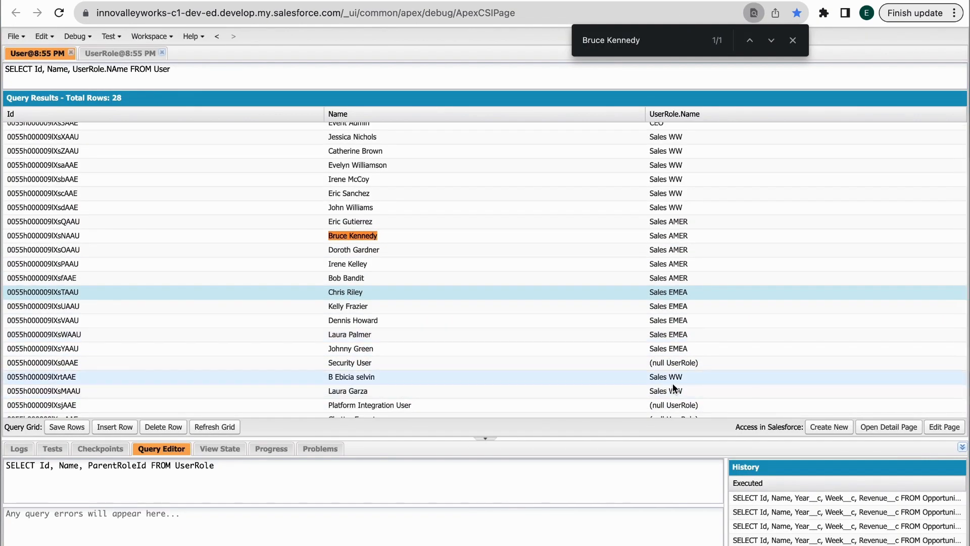
click(564, 1)
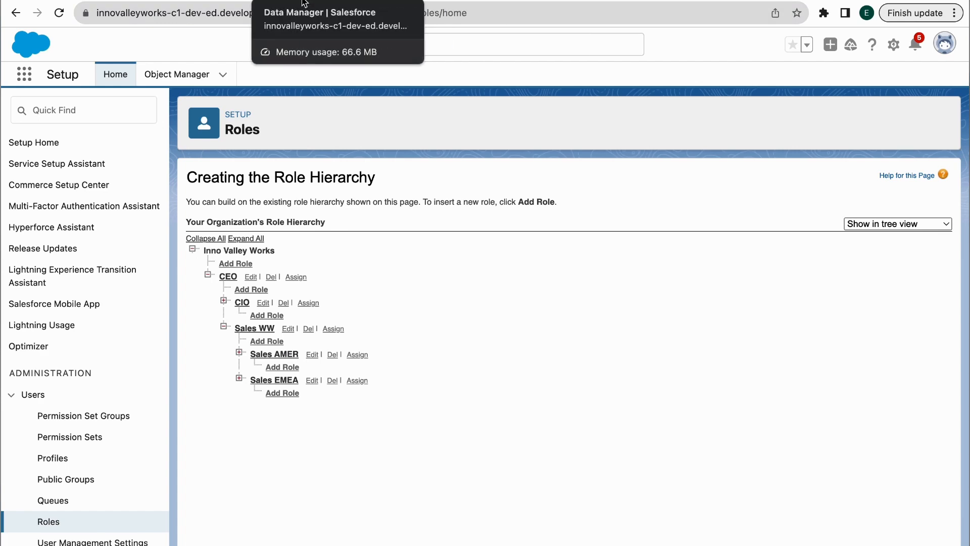
click(435, 1)
scroll(139, 284, down, 20)
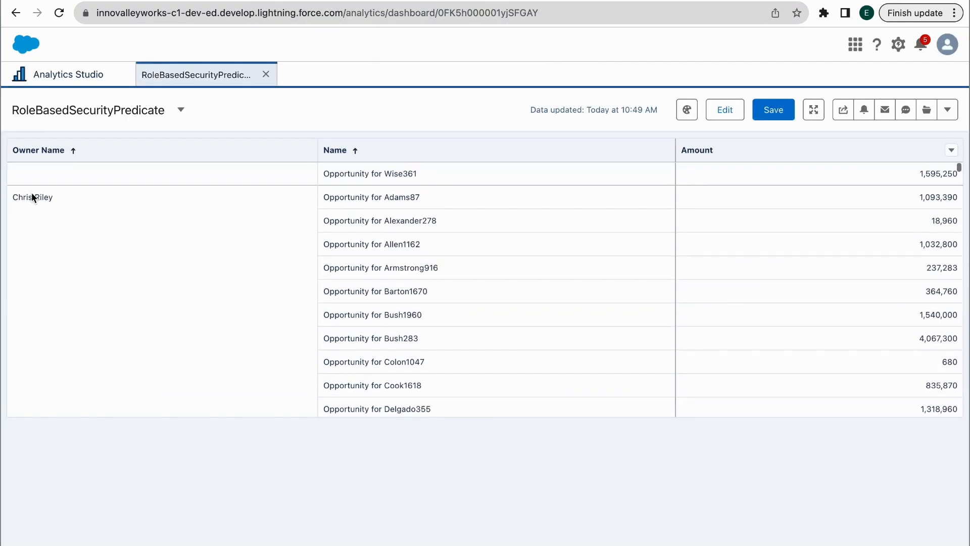
click(32, 196)
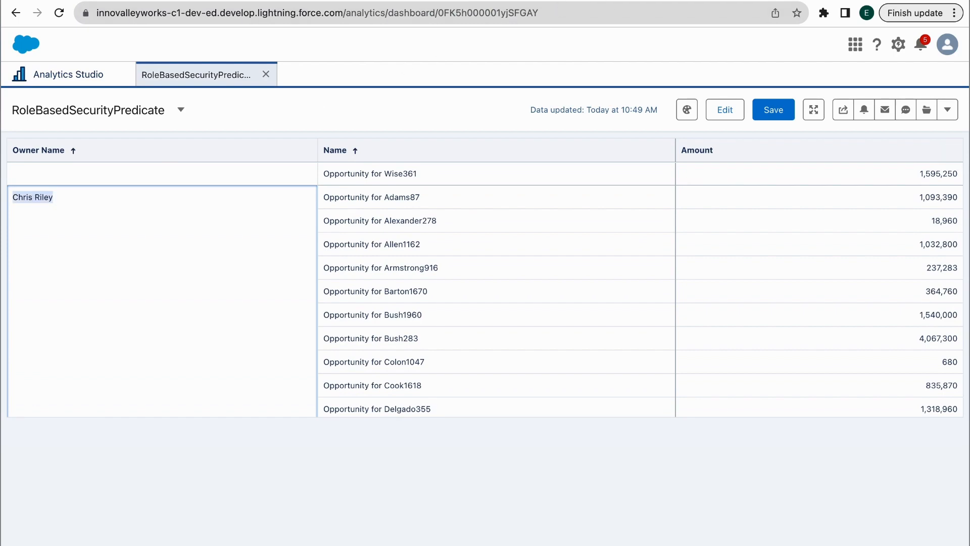
click(561, 1)
key(super+f)
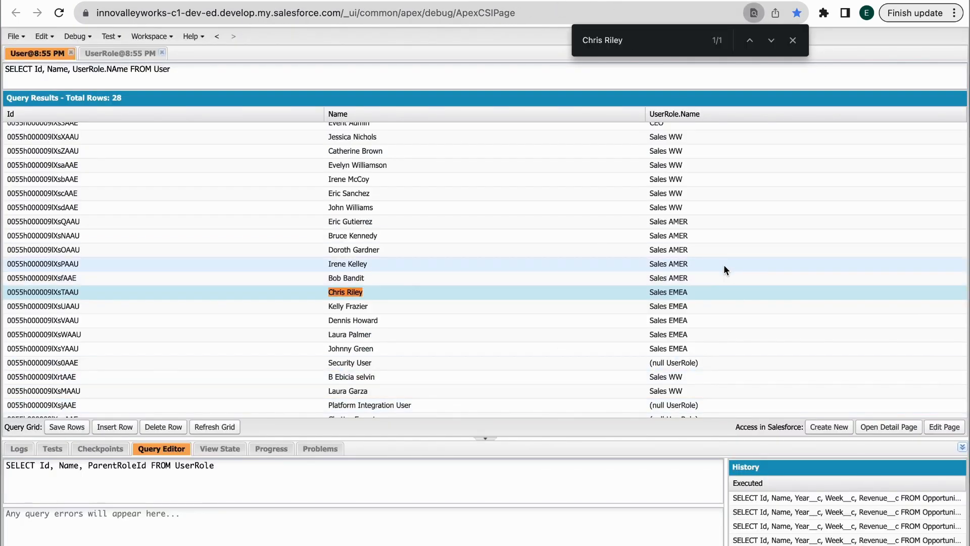
click(563, 0)
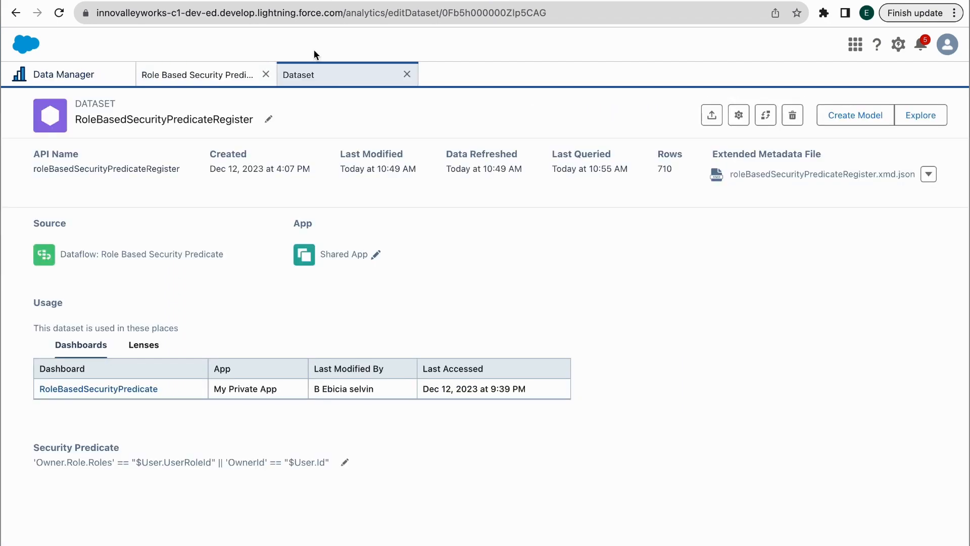
Enable Include Self ID on the Flatten_UserRole node and save the node
click(207, 74)
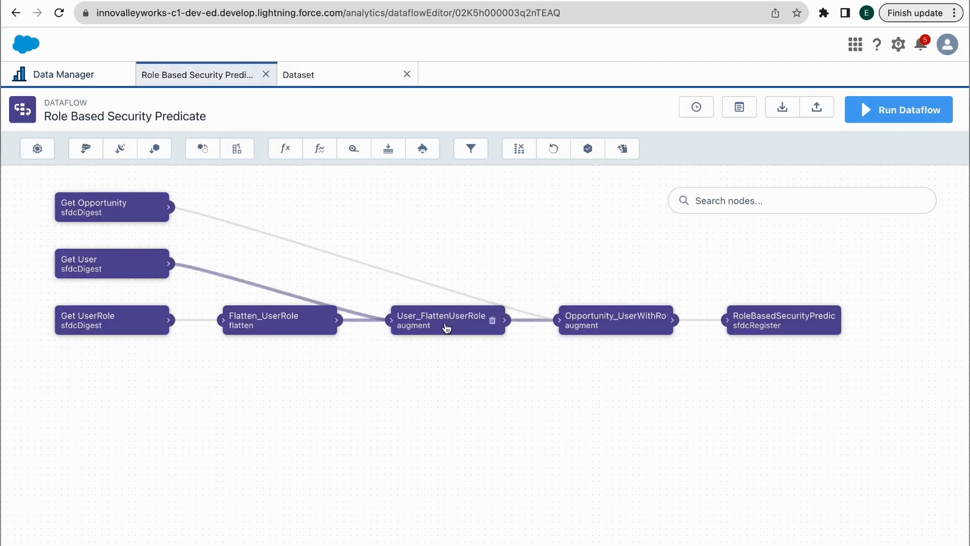
click(306, 329)
scroll(402, 376, down, 3)
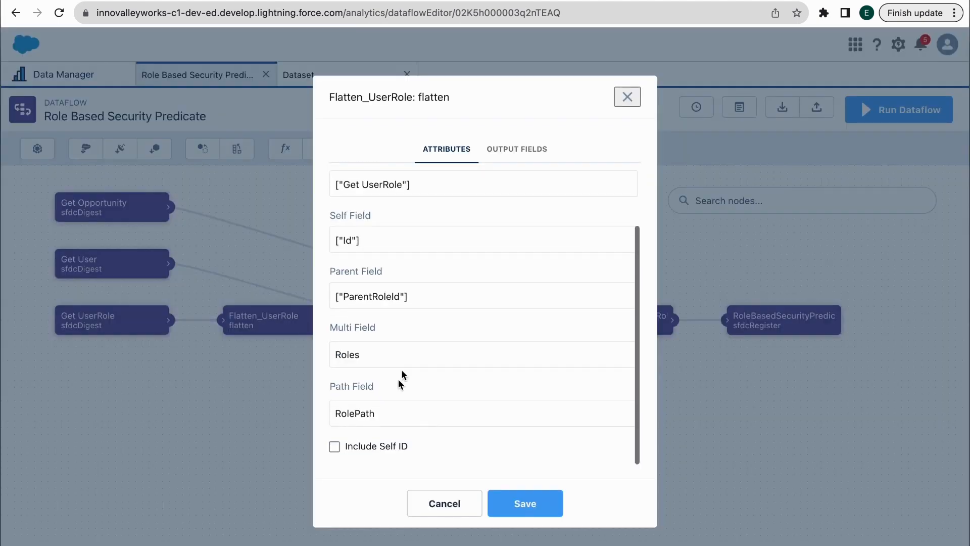
click(336, 447)
click(527, 505)
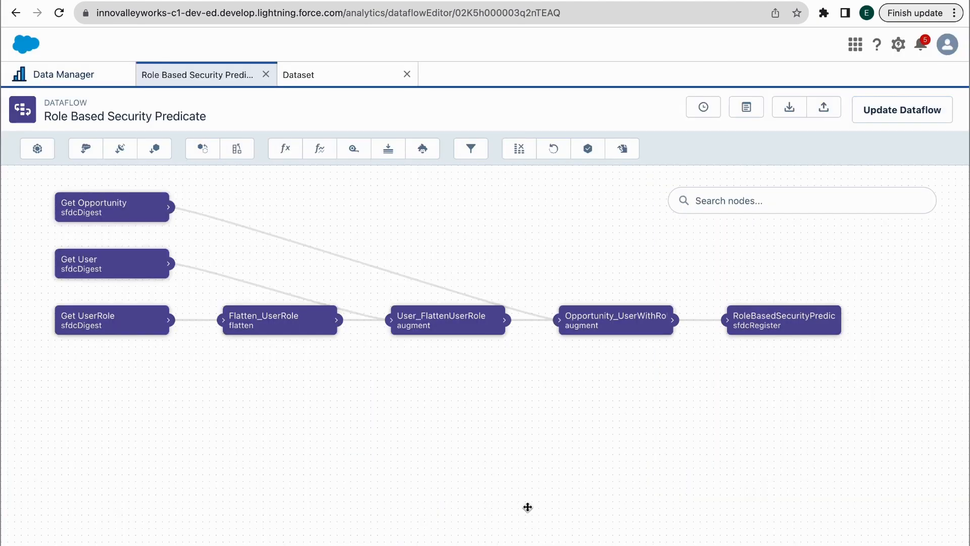
Overwrite the dataflow with the update, run it, and go to the Data Monitor
click(903, 112)
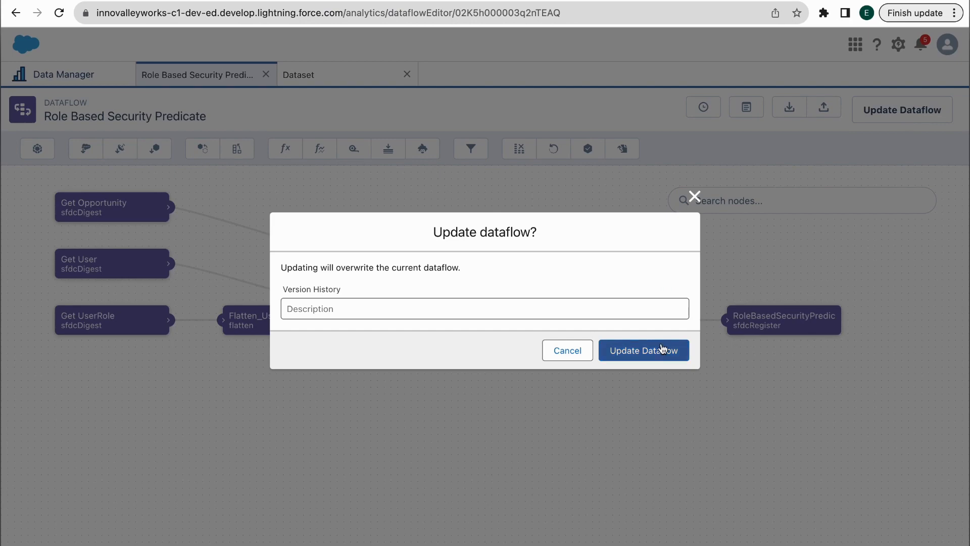
click(662, 349)
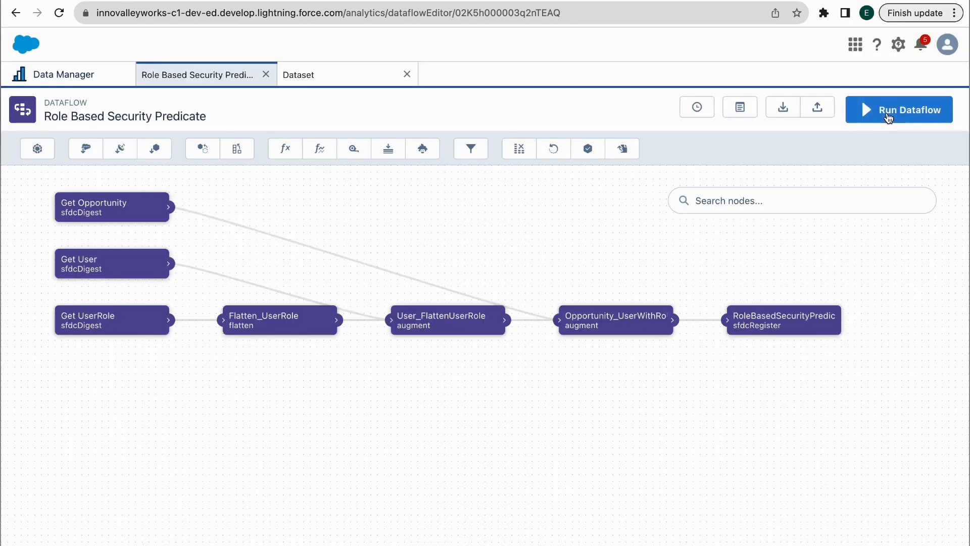
click(888, 118)
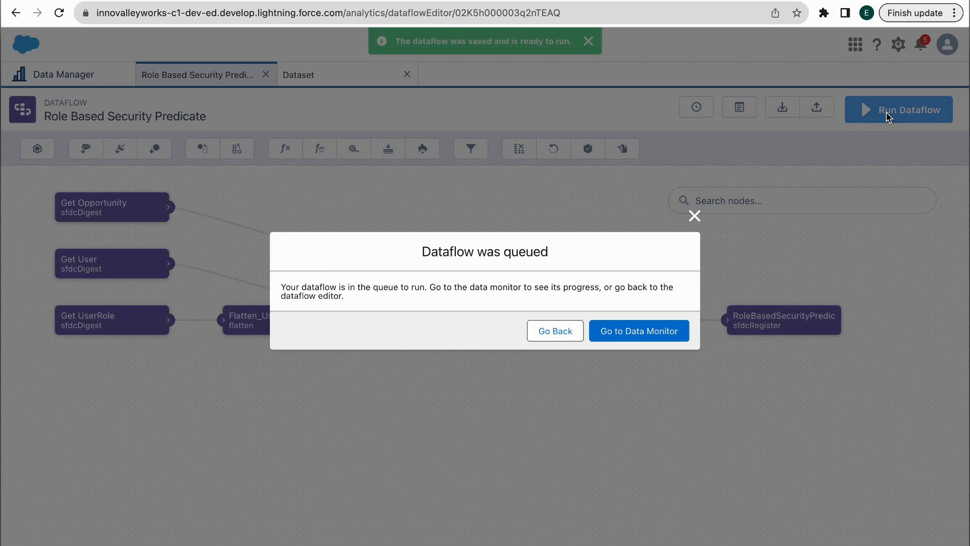
click(650, 337)
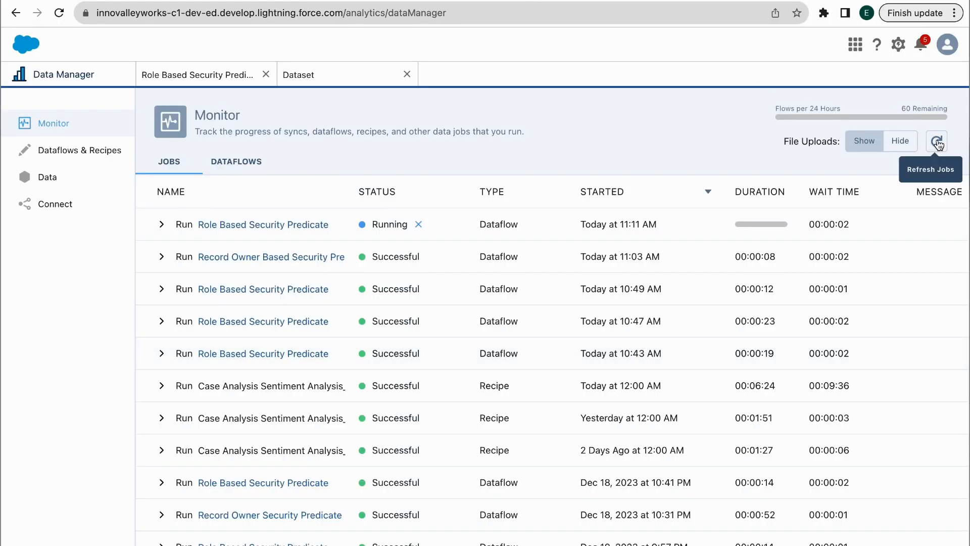
Refresh the Monitor jobs until the run shows Successful (00:00:15), then reload the dashboard
click(937, 143)
click(937, 143)
click(937, 143)
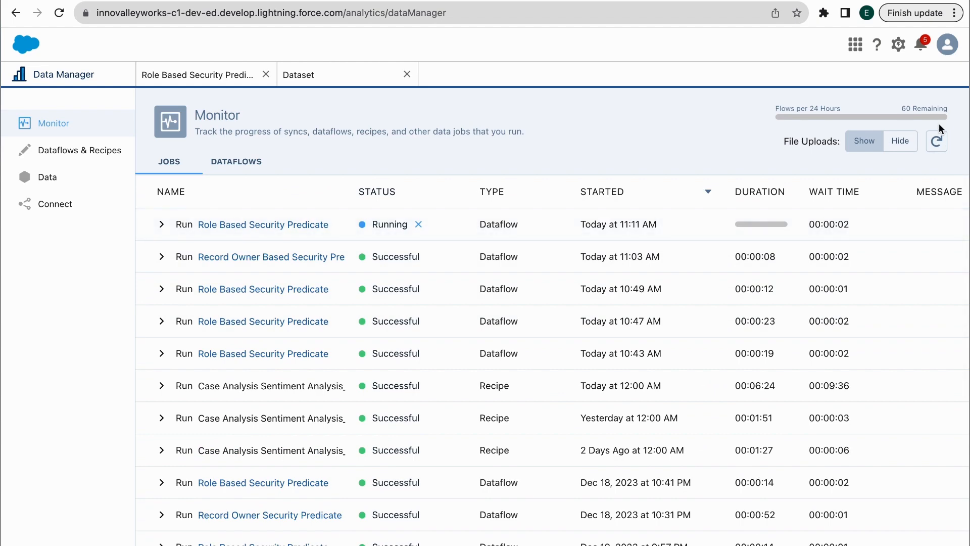
click(938, 140)
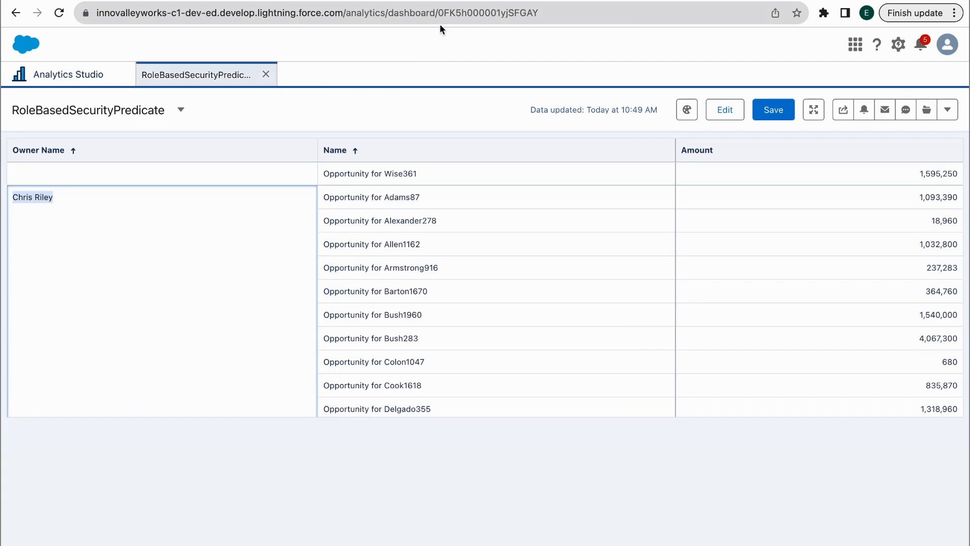
click(437, 13)
key(Return)
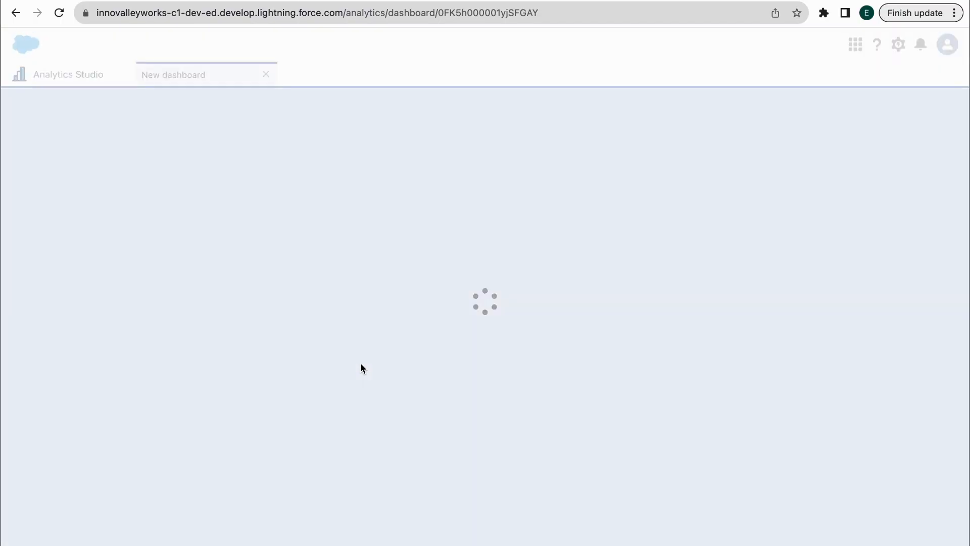
Search the user query results for the newly listed dashboard owner, then advance to the THANK YOU slide
scroll(276, 340, down, 10)
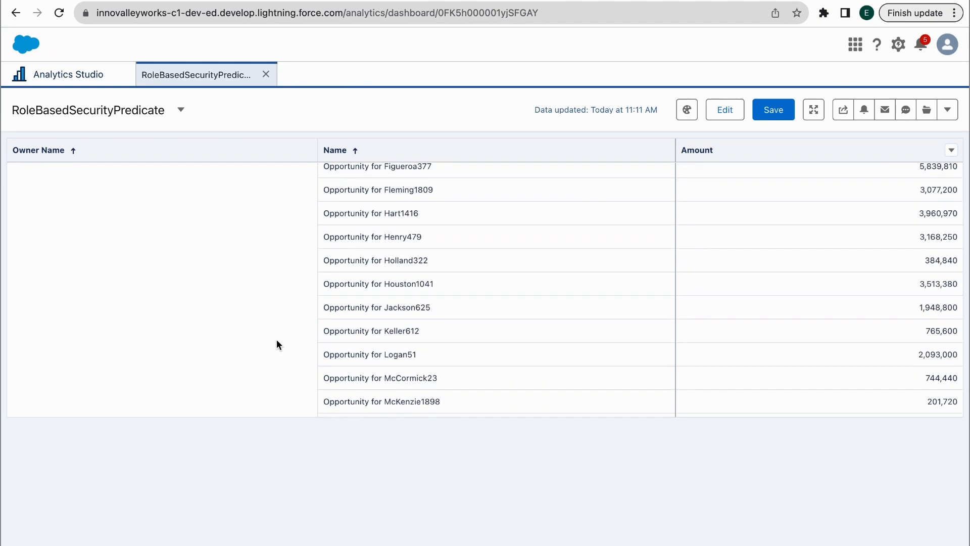
scroll(277, 338, down, 10)
scroll(277, 338, up, 2)
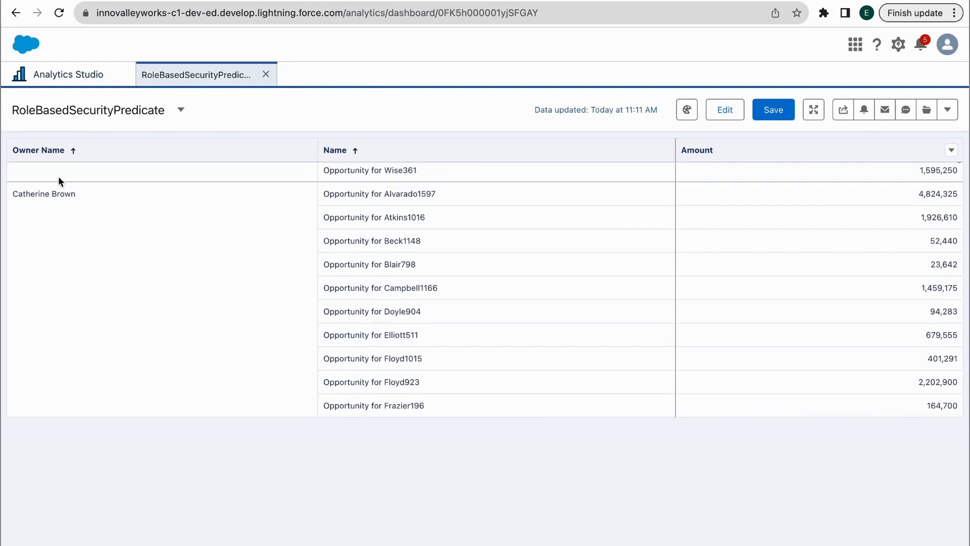
drag(59, 178, 46, 191)
key(super+c)
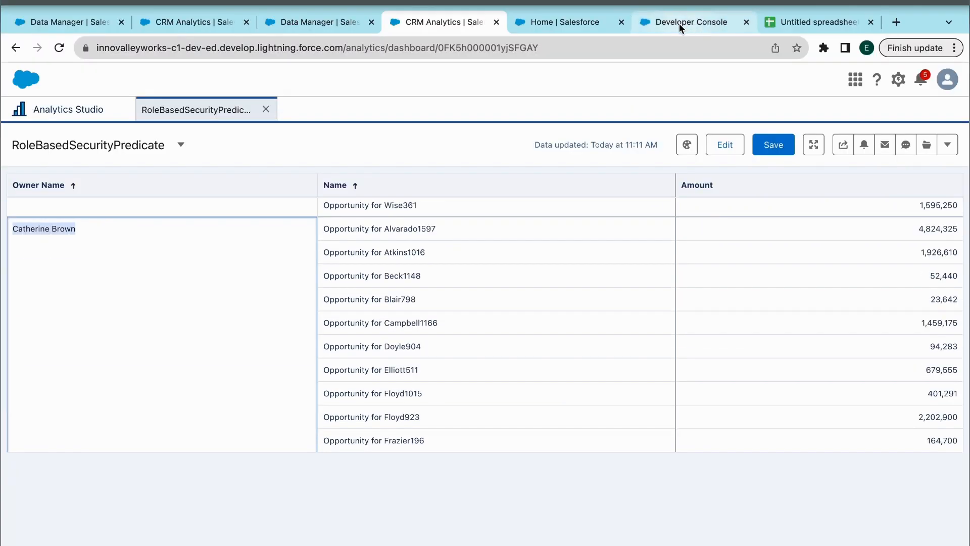
click(679, 23)
key(super+v)
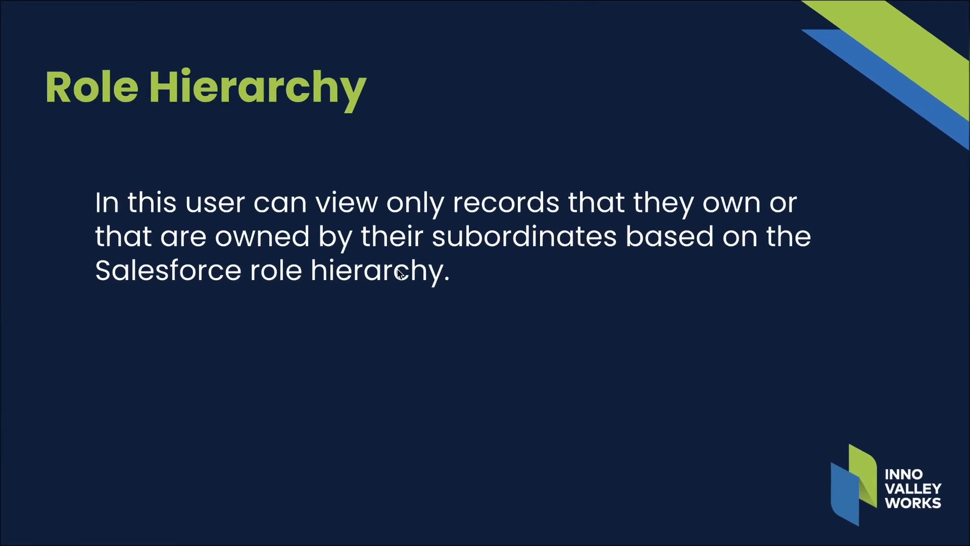
key(Right)
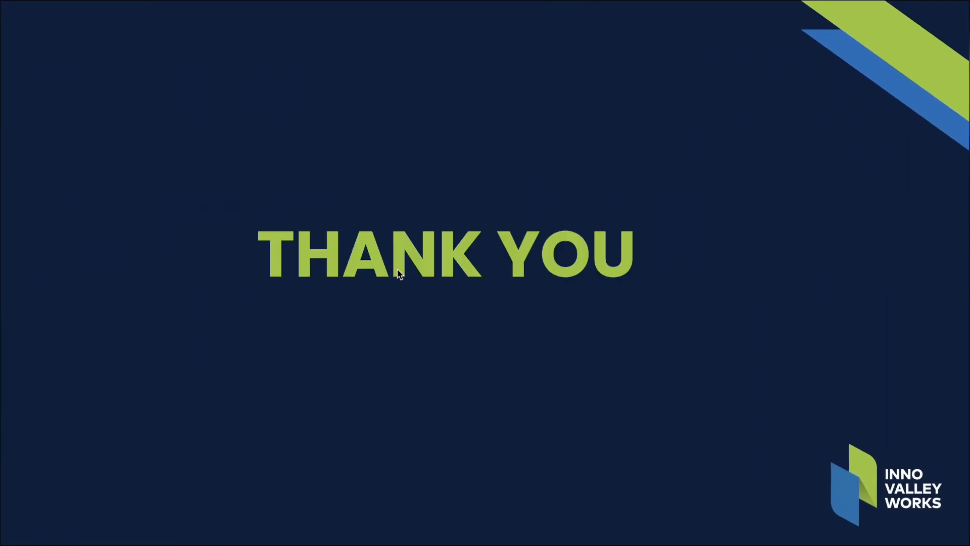